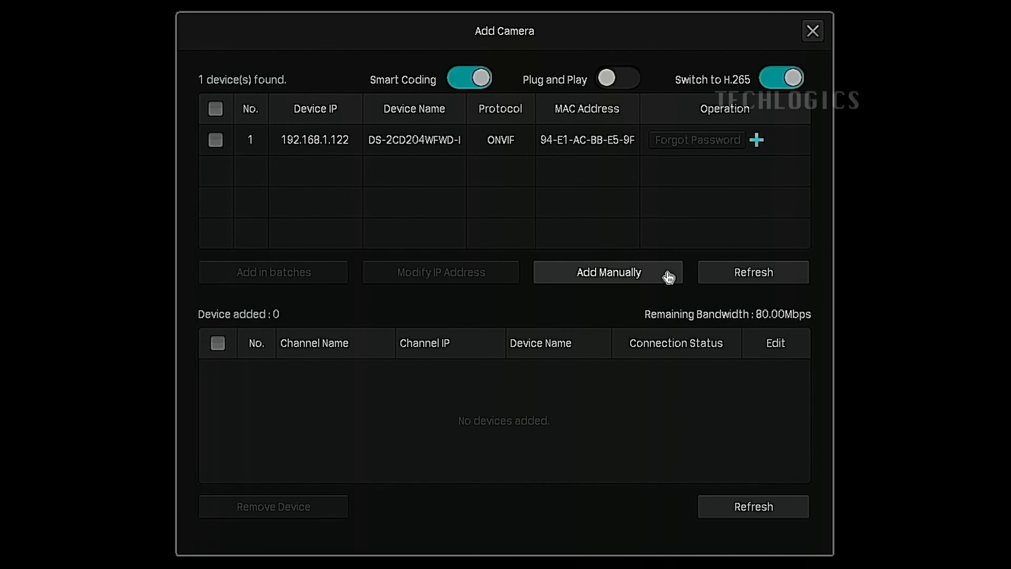
# Start adding a camera manually and choose RTSP as its control protocol
pyautogui.click(669, 276)
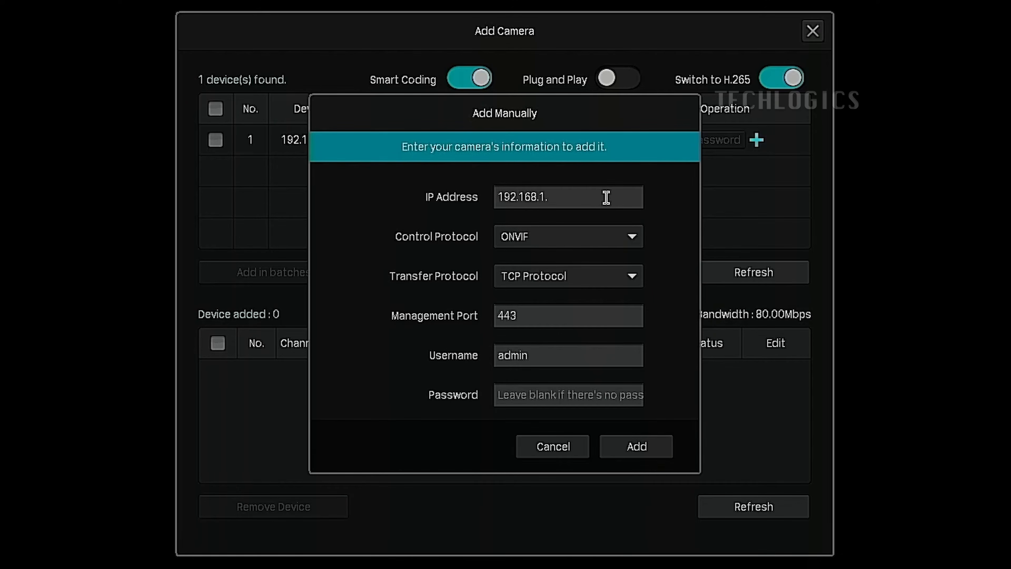
pyautogui.click(639, 240)
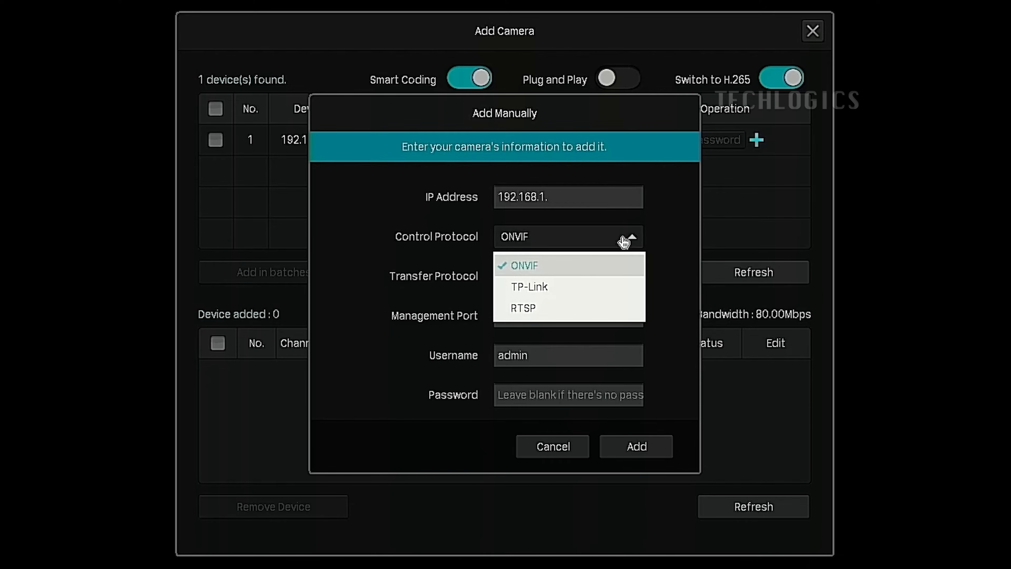
pyautogui.click(609, 315)
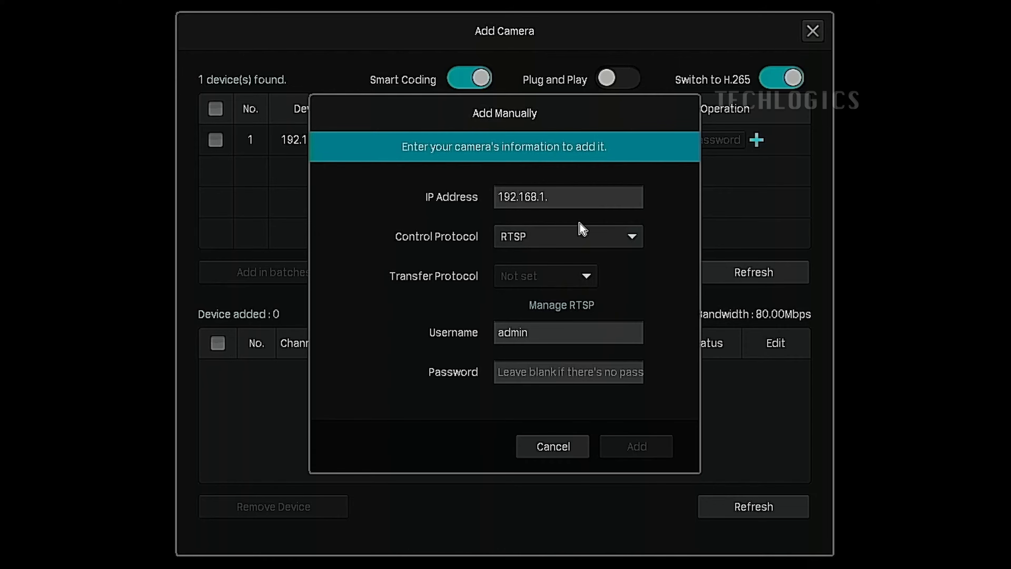
# Complete the camera's IP address as 192.168.1.123
pyautogui.click(586, 199)
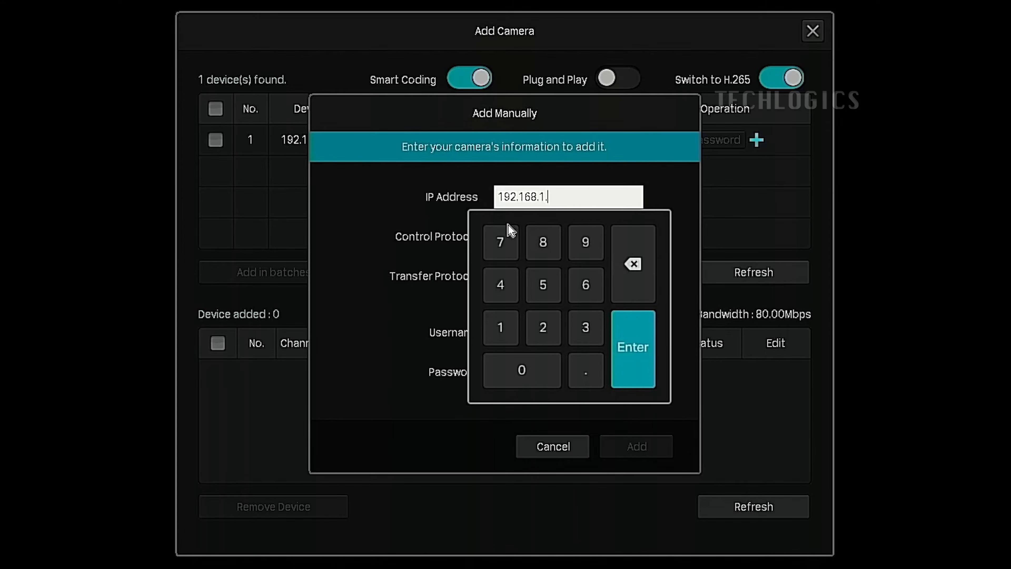
pyautogui.click(500, 326)
pyautogui.click(555, 335)
pyautogui.click(584, 333)
pyautogui.click(638, 348)
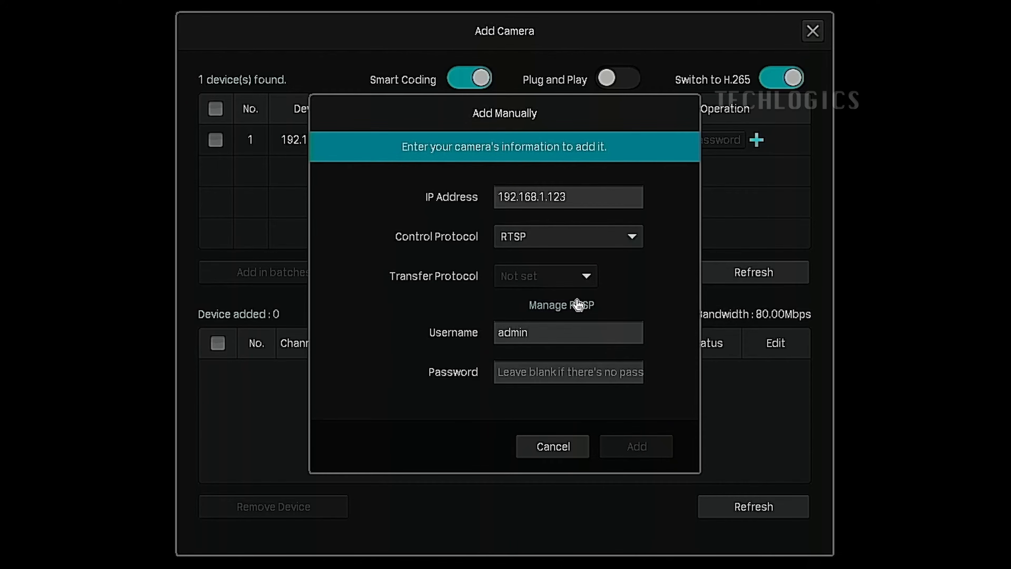
# Open the RTSP protocol management settings, review the available protocol profiles and keep RTSP Protocol 1
pyautogui.click(593, 309)
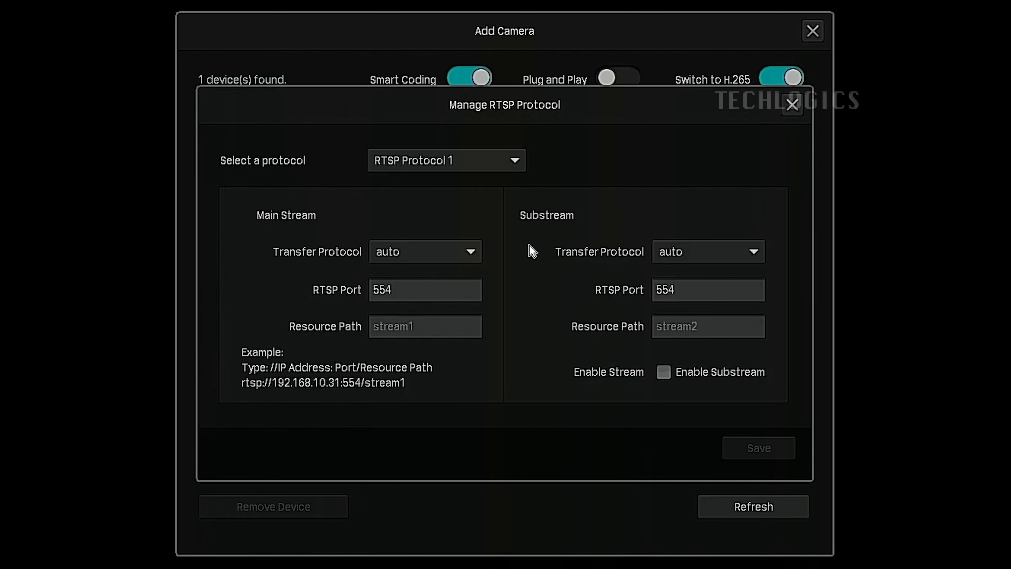
pyautogui.click(515, 160)
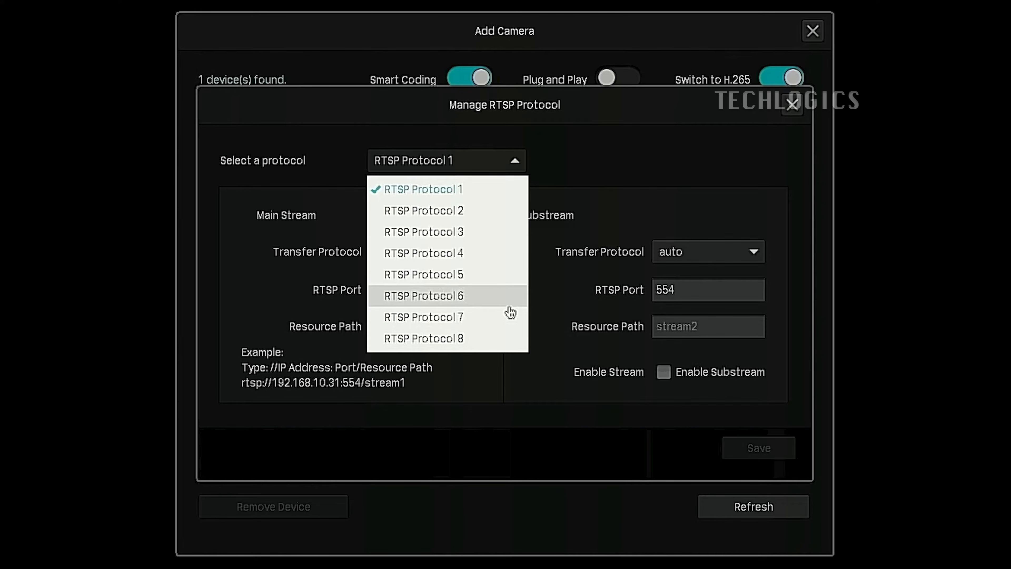
pyautogui.click(612, 178)
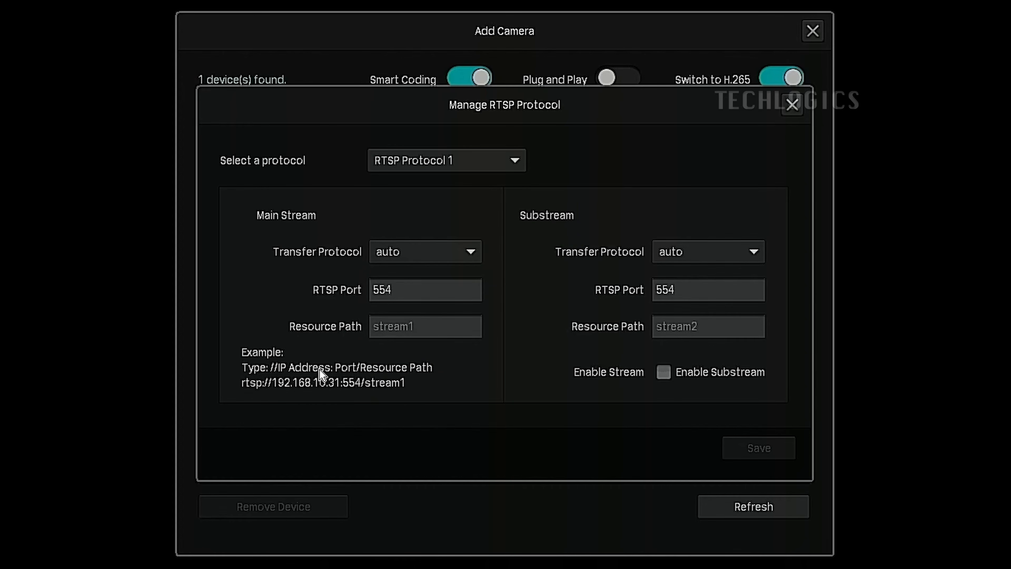
# Set the main stream's resource path to streaming/channels/101/ for RTSP Protocol 1
pyautogui.click(439, 324)
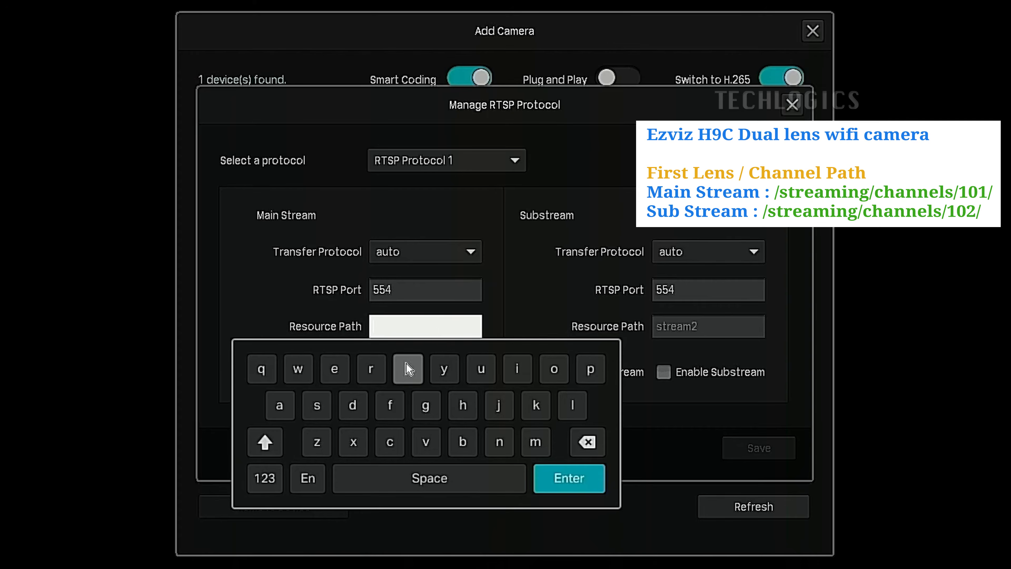
pyautogui.click(319, 408)
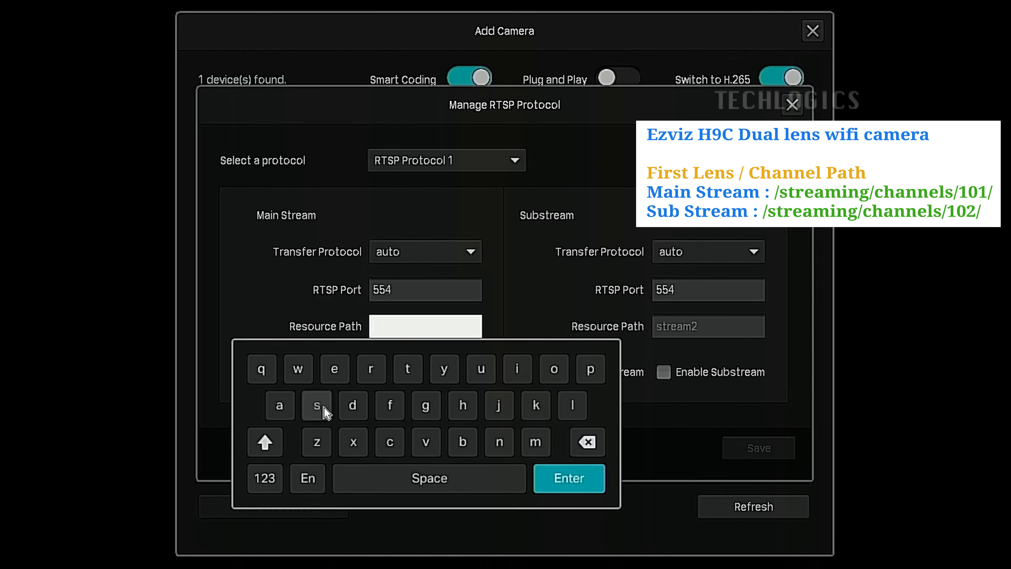
pyautogui.click(407, 370)
pyautogui.click(376, 376)
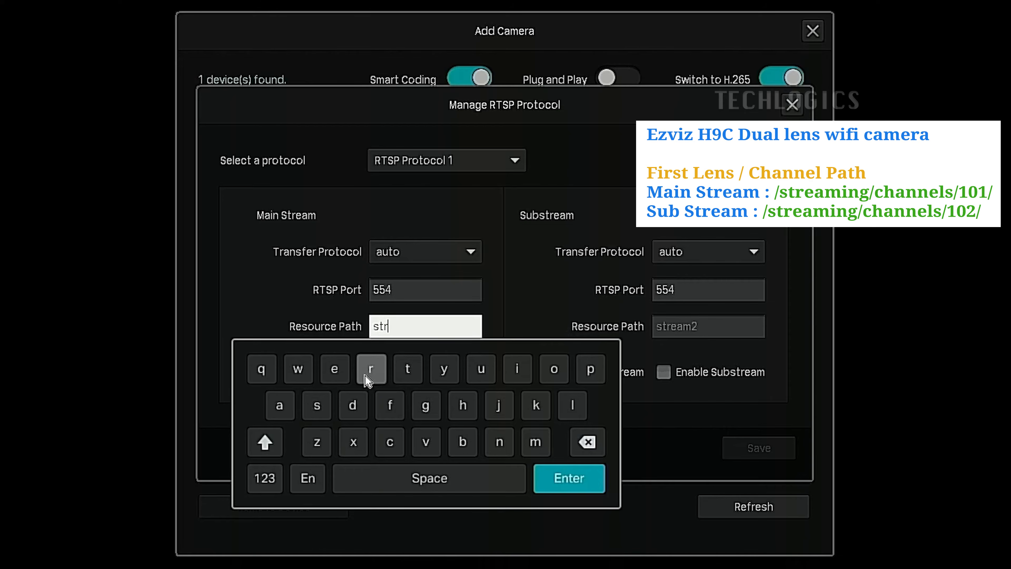
pyautogui.click(330, 374)
pyautogui.click(279, 401)
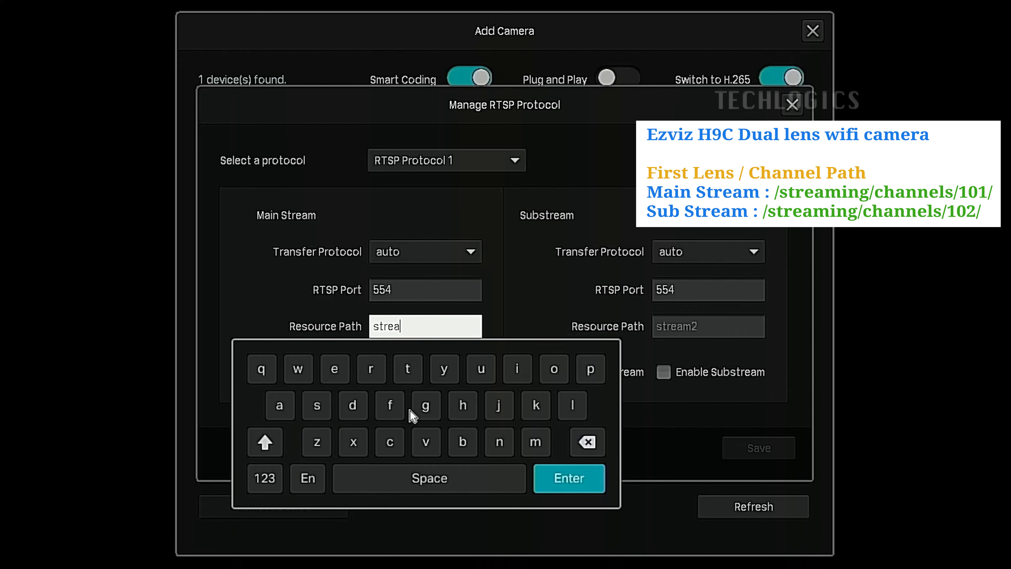
pyautogui.click(522, 436)
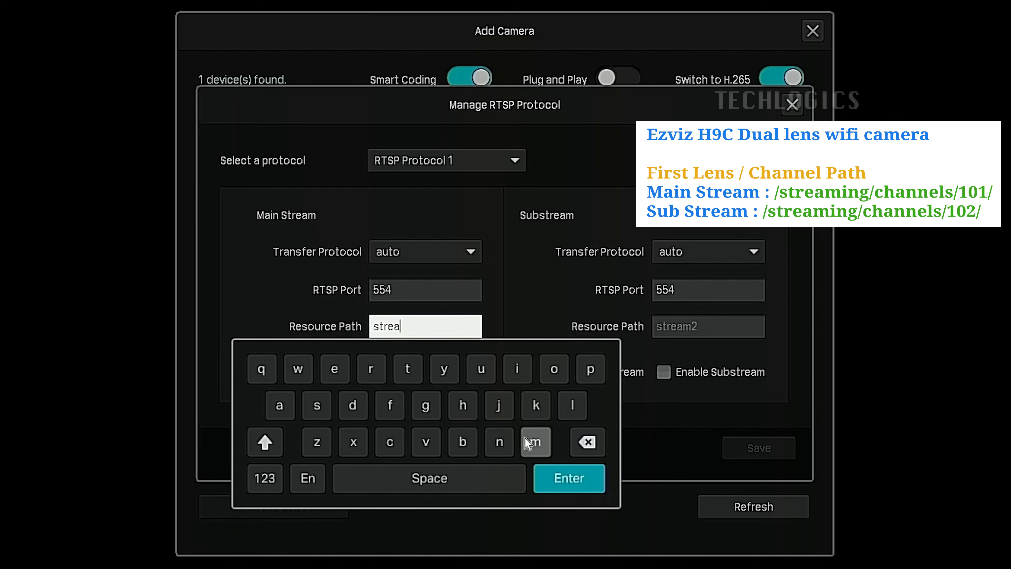
pyautogui.click(518, 371)
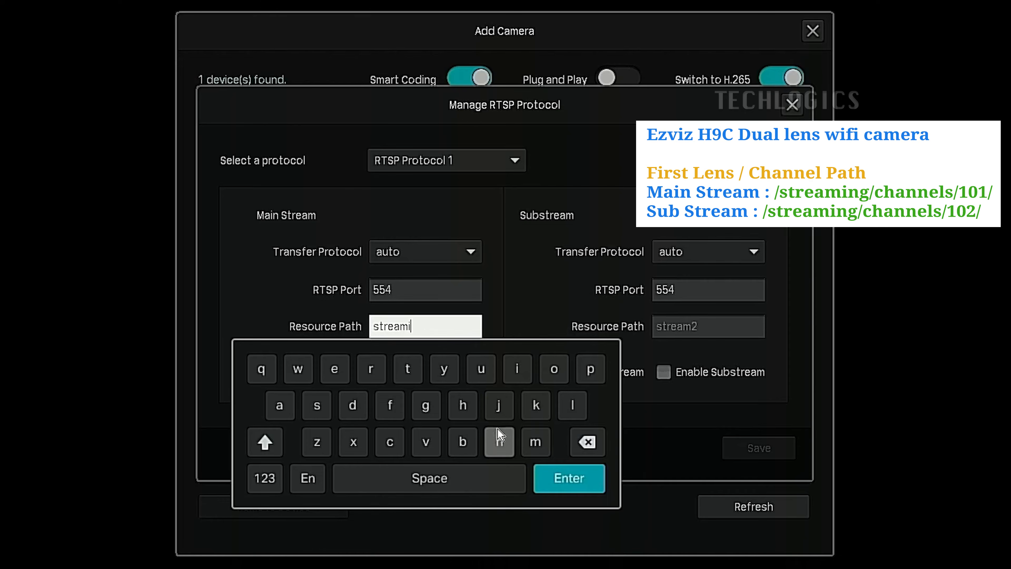
pyautogui.click(499, 441)
pyautogui.click(429, 407)
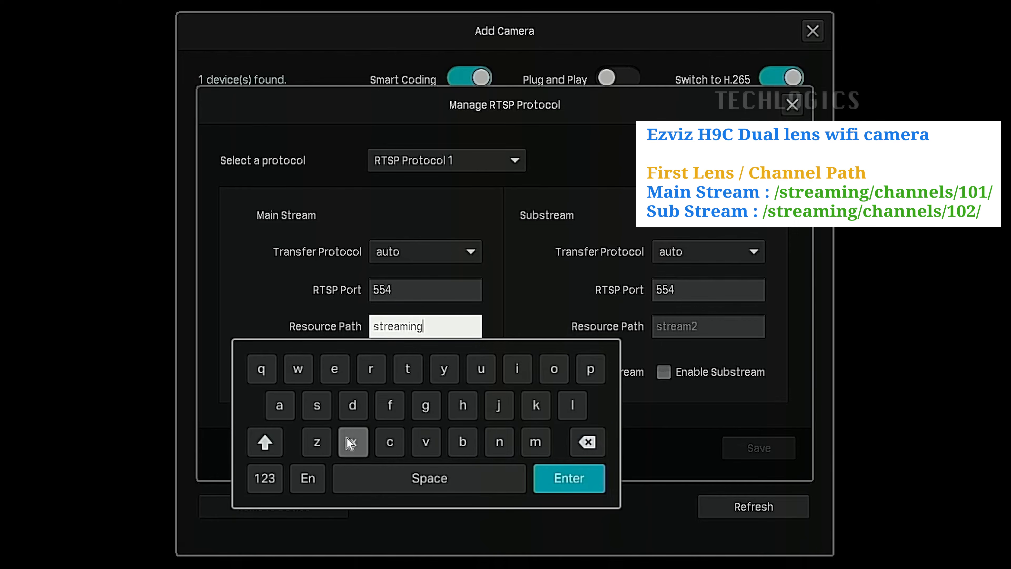
pyautogui.click(261, 469)
pyautogui.click(304, 402)
pyautogui.click(252, 487)
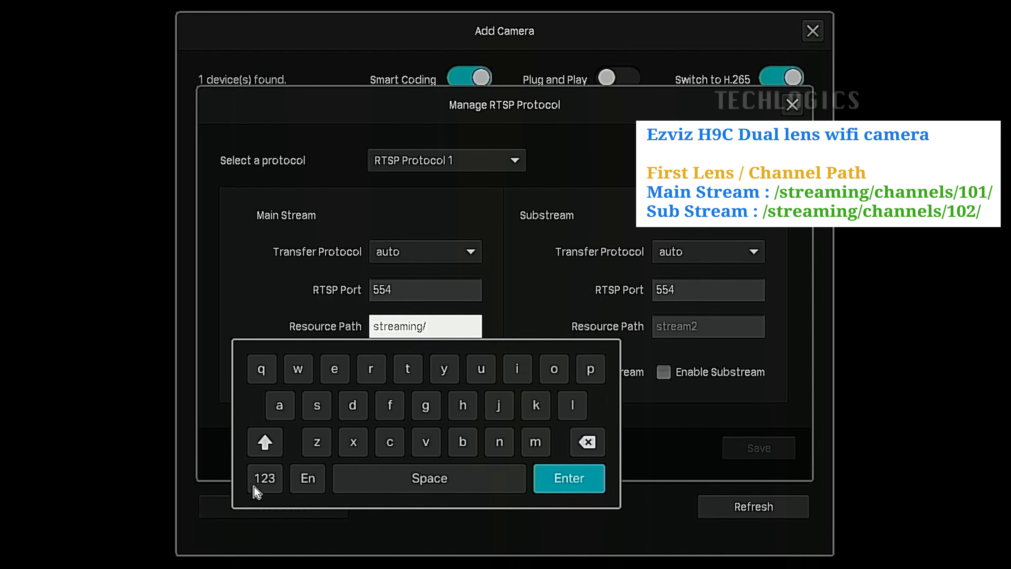
pyautogui.click(390, 442)
pyautogui.click(461, 404)
pyautogui.click(282, 406)
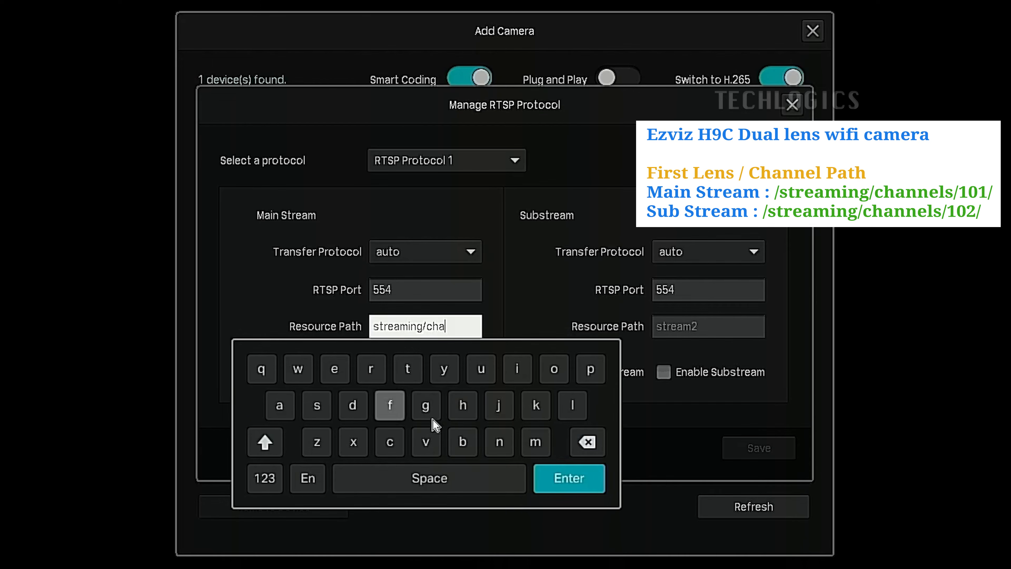
pyautogui.click(500, 439)
pyautogui.click(500, 439)
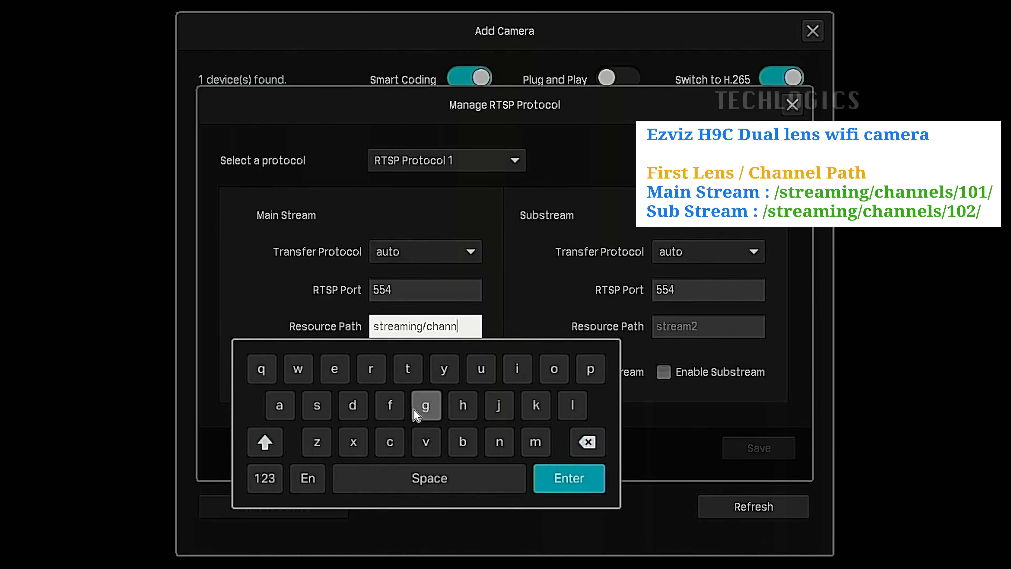
pyautogui.click(334, 368)
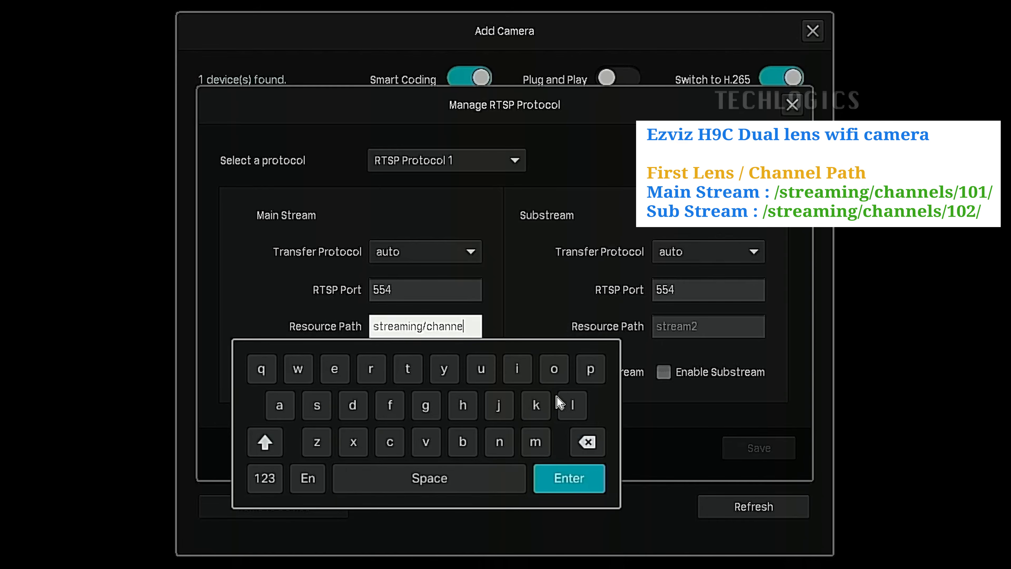
pyautogui.click(564, 409)
pyautogui.click(314, 404)
pyautogui.click(271, 478)
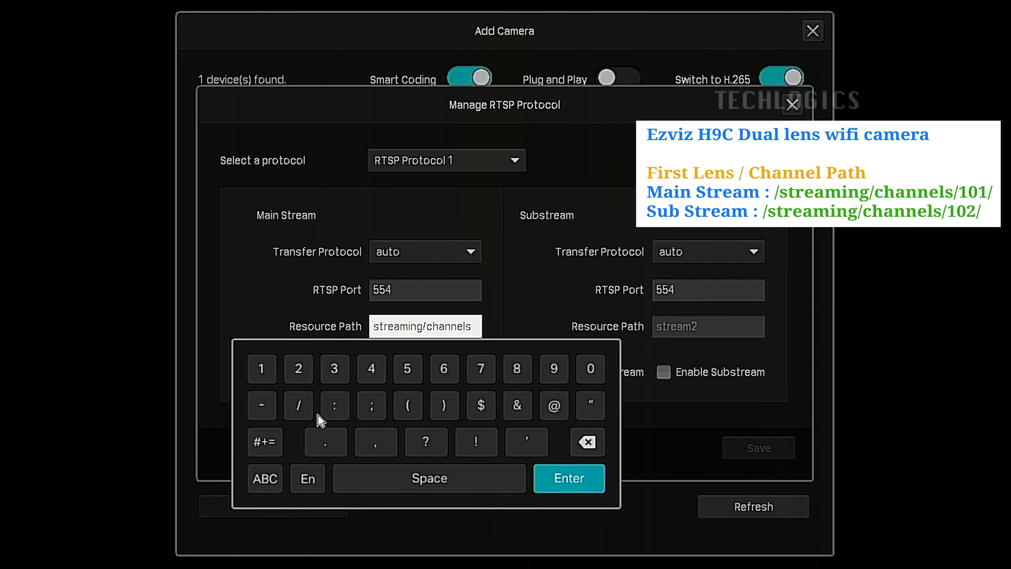
pyautogui.click(300, 405)
pyautogui.click(264, 371)
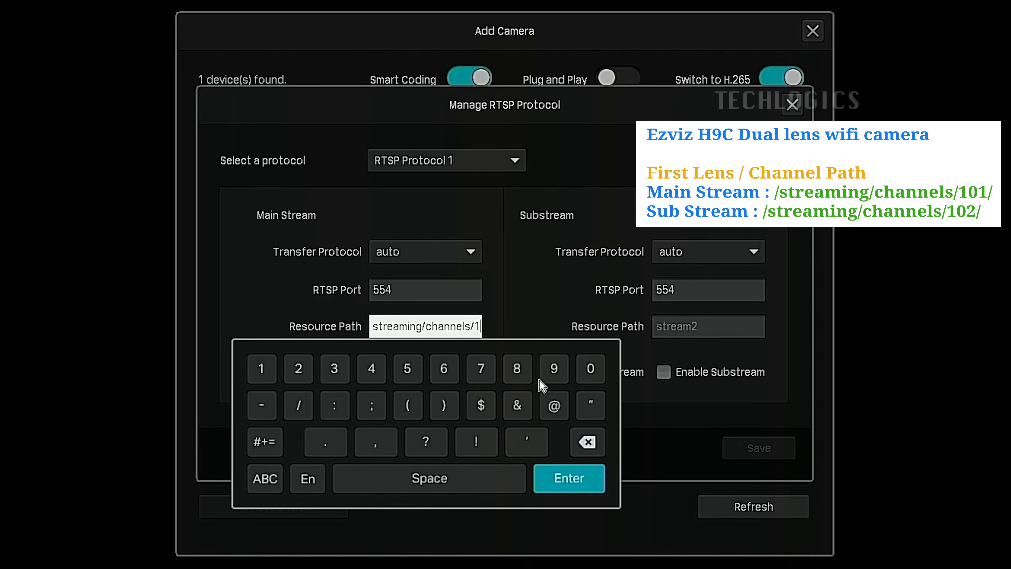
pyautogui.click(589, 369)
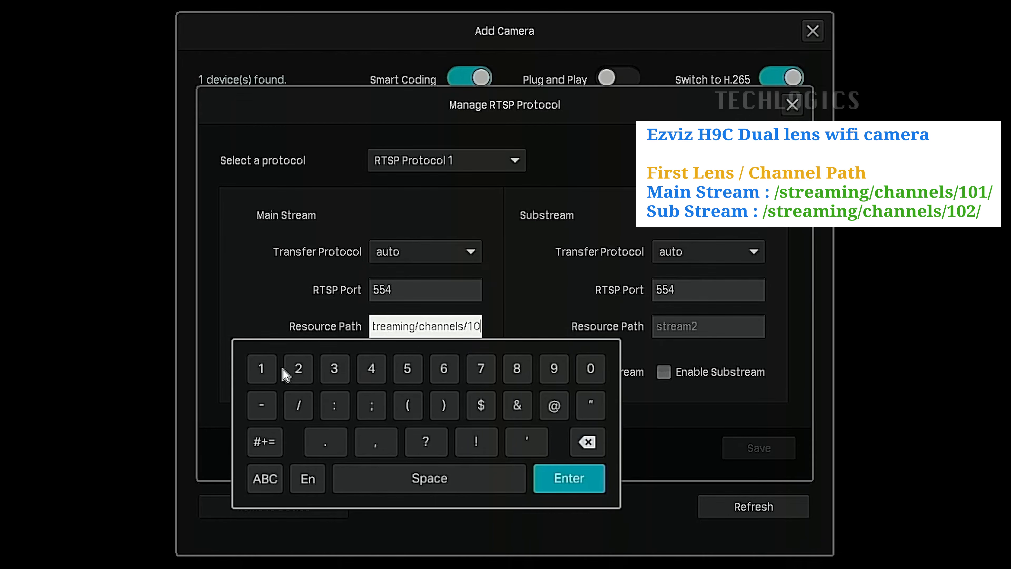
pyautogui.click(274, 370)
pyautogui.click(301, 400)
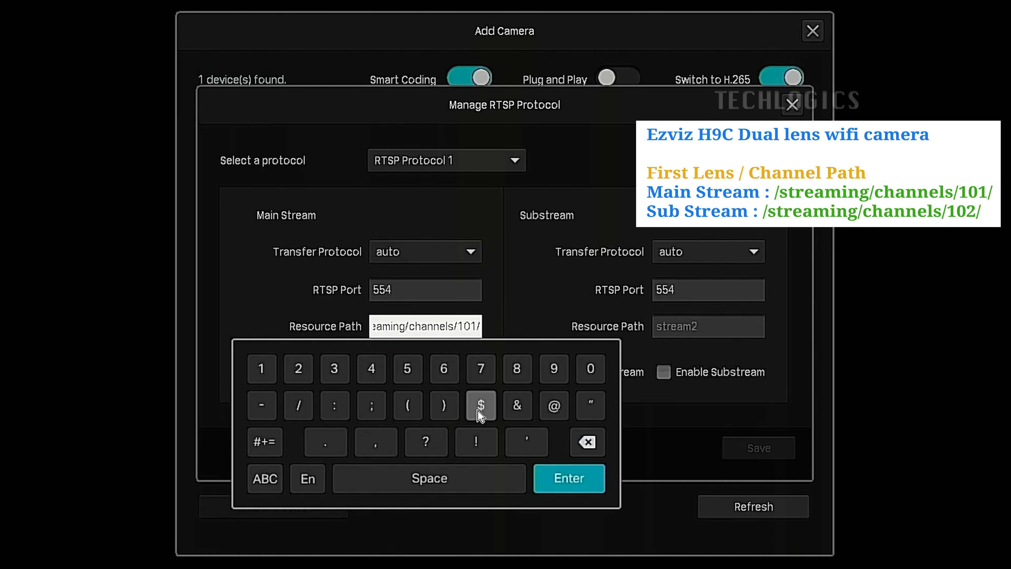
pyautogui.click(554, 478)
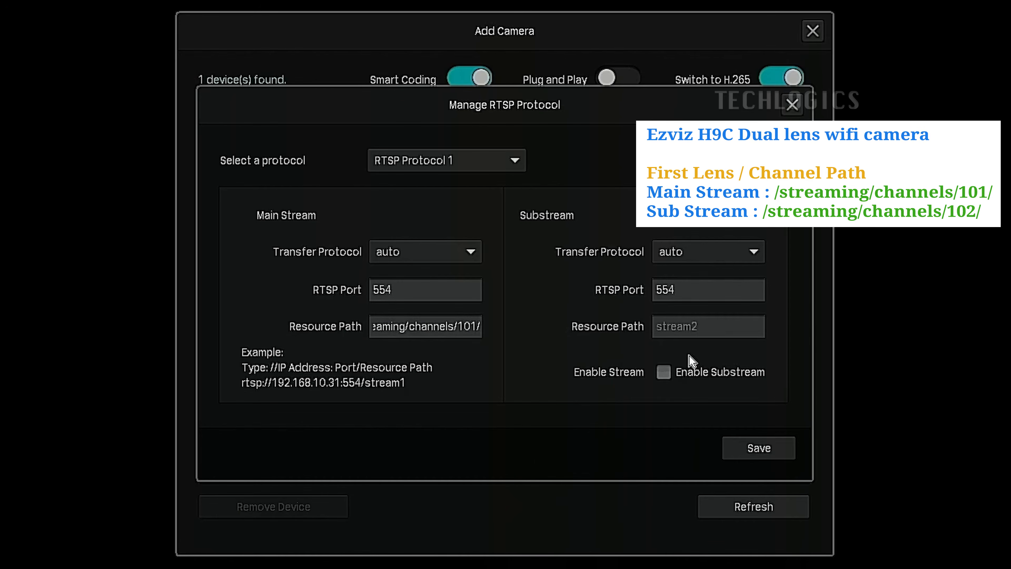
# Set the substream's resource path to streaming/channels/102/ for RTSP Protocol 1
pyautogui.click(695, 327)
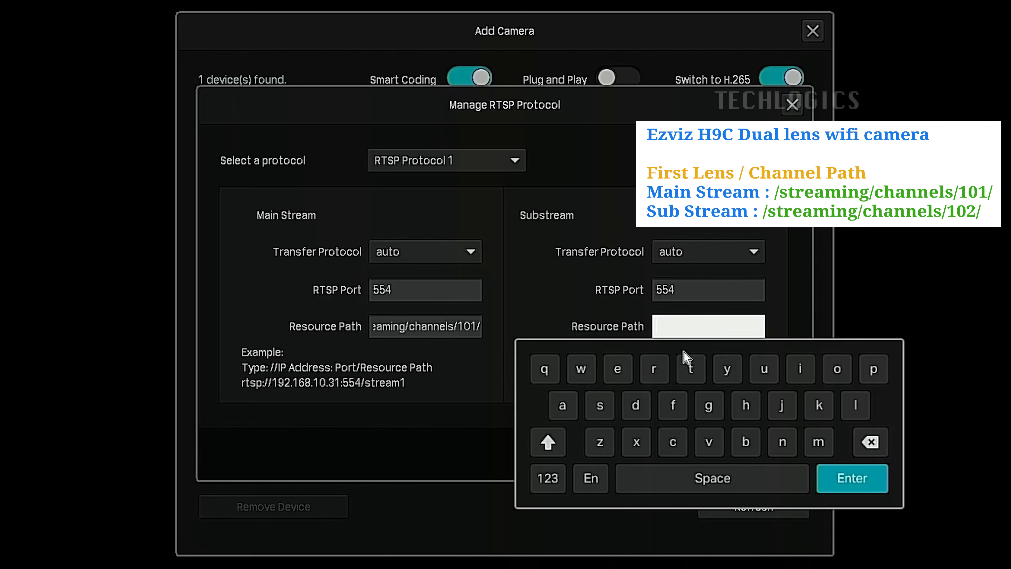
pyautogui.click(601, 406)
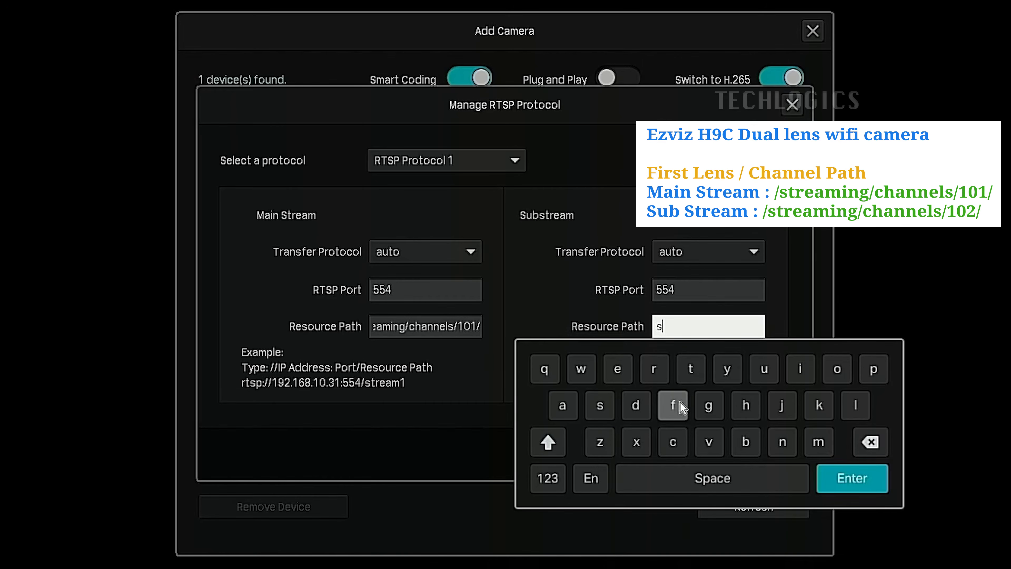
pyautogui.click(690, 372)
pyautogui.click(654, 370)
pyautogui.click(616, 370)
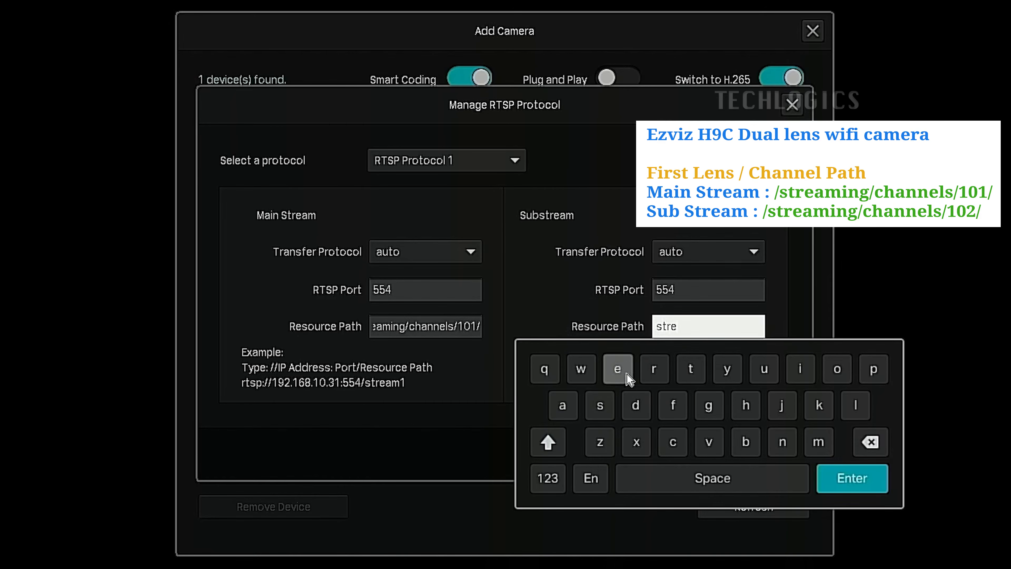
pyautogui.click(574, 404)
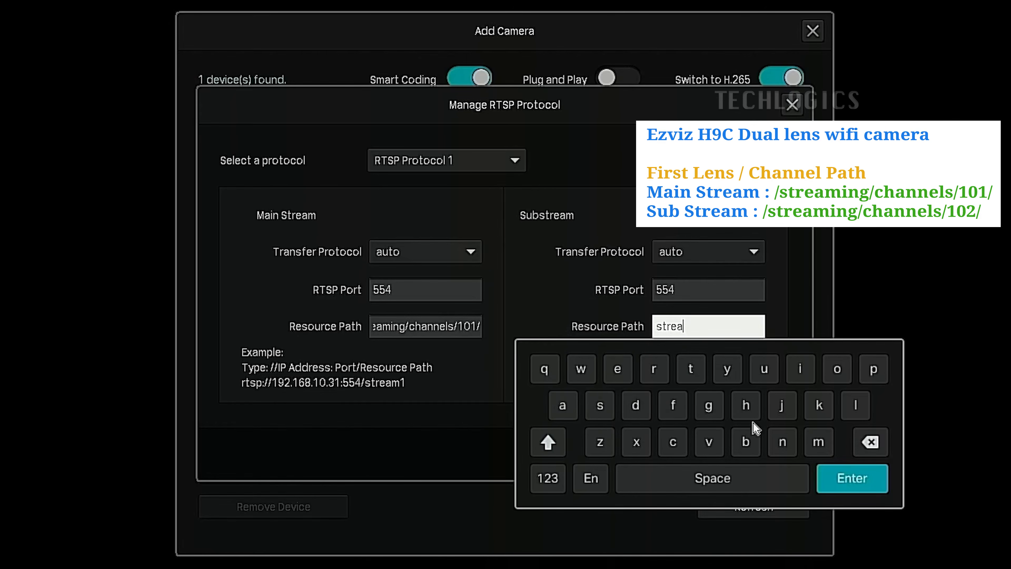
pyautogui.click(819, 442)
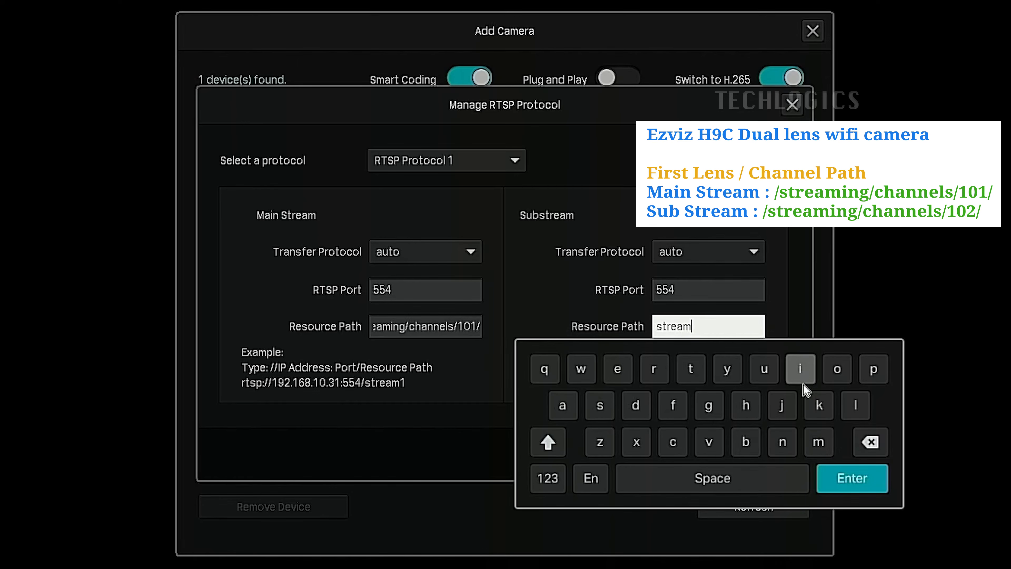
pyautogui.click(802, 370)
pyautogui.click(782, 442)
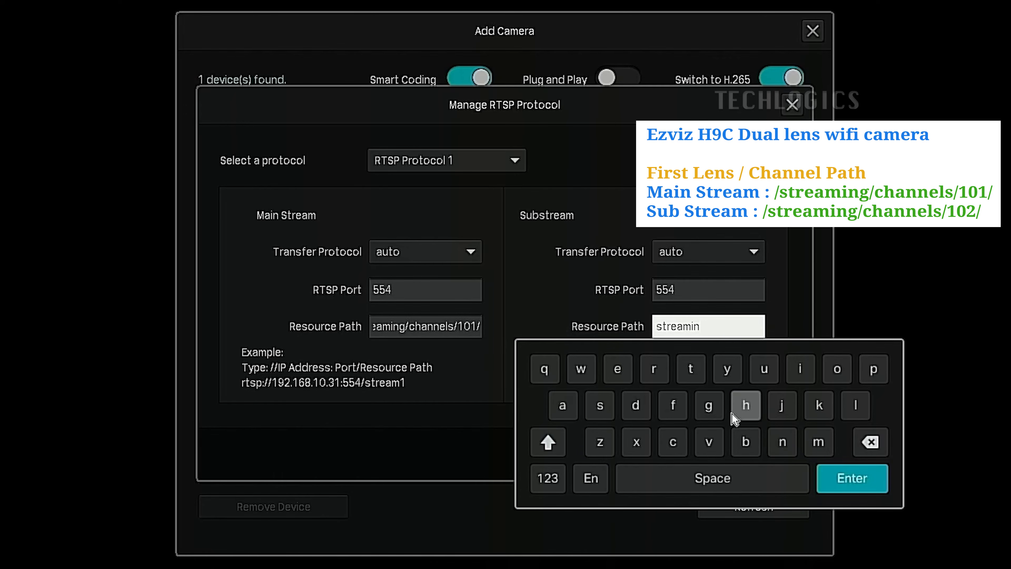
pyautogui.click(717, 413)
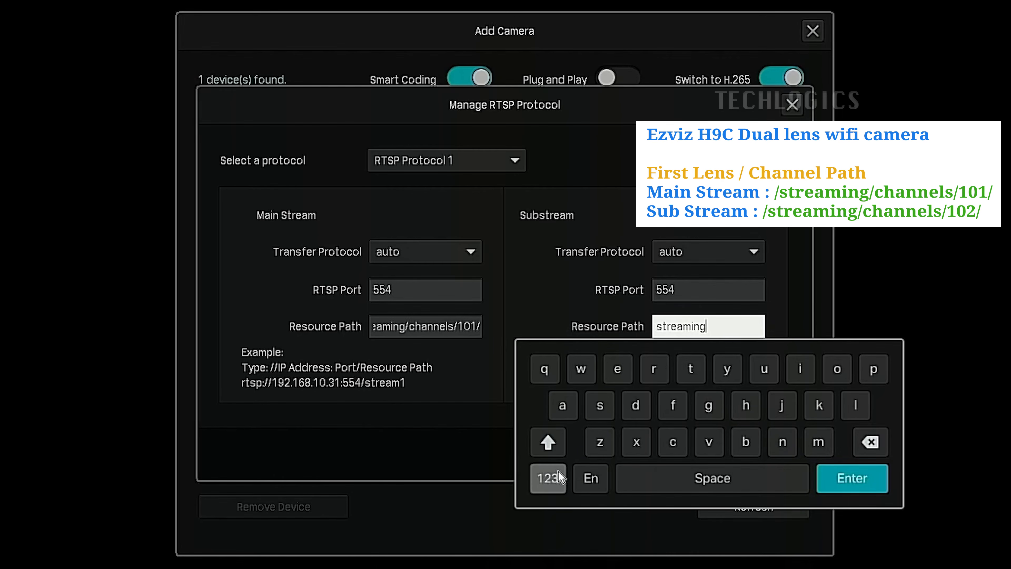
pyautogui.click(547, 478)
pyautogui.click(581, 405)
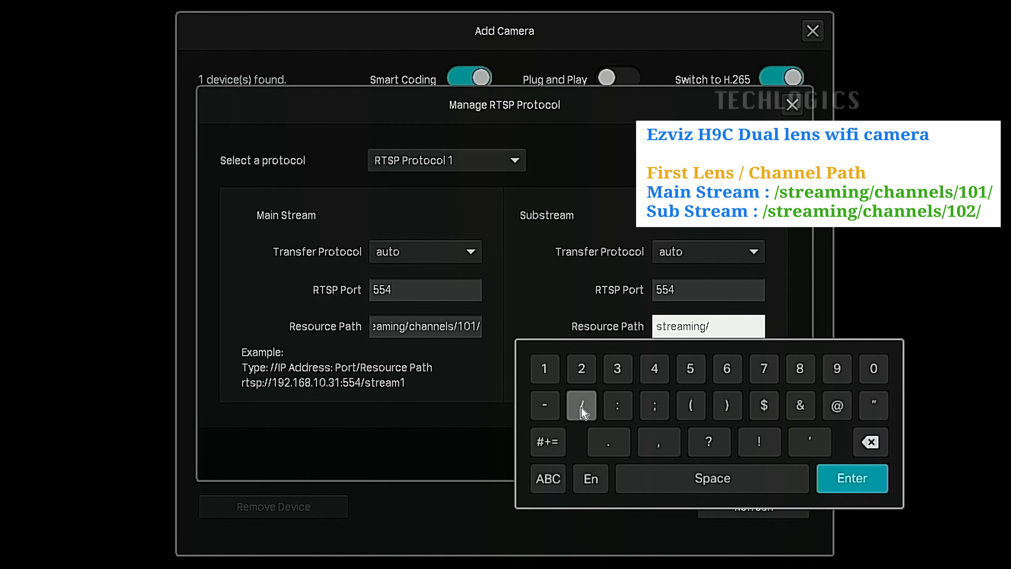
pyautogui.click(548, 478)
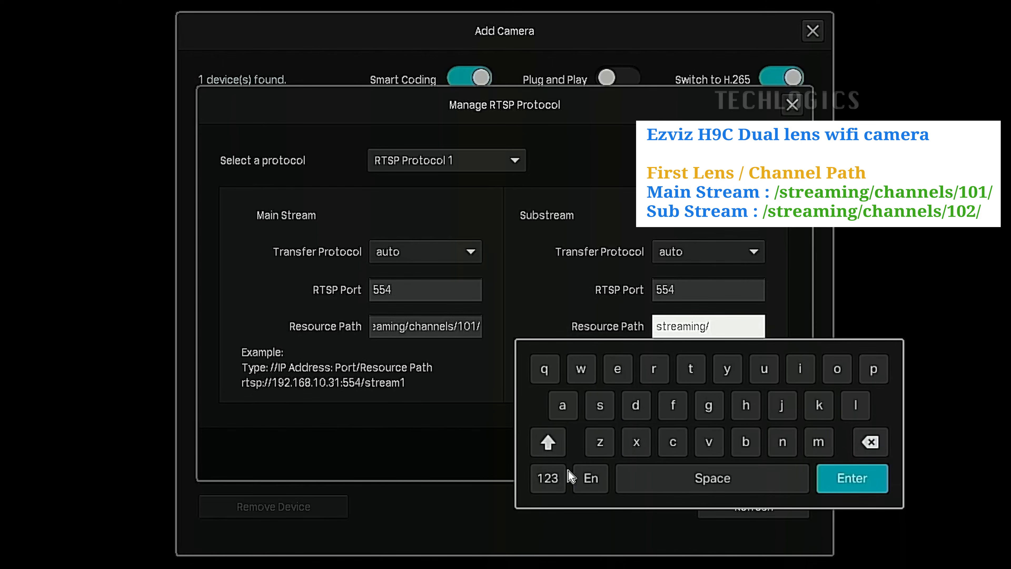
pyautogui.click(673, 441)
pyautogui.click(745, 405)
pyautogui.click(566, 408)
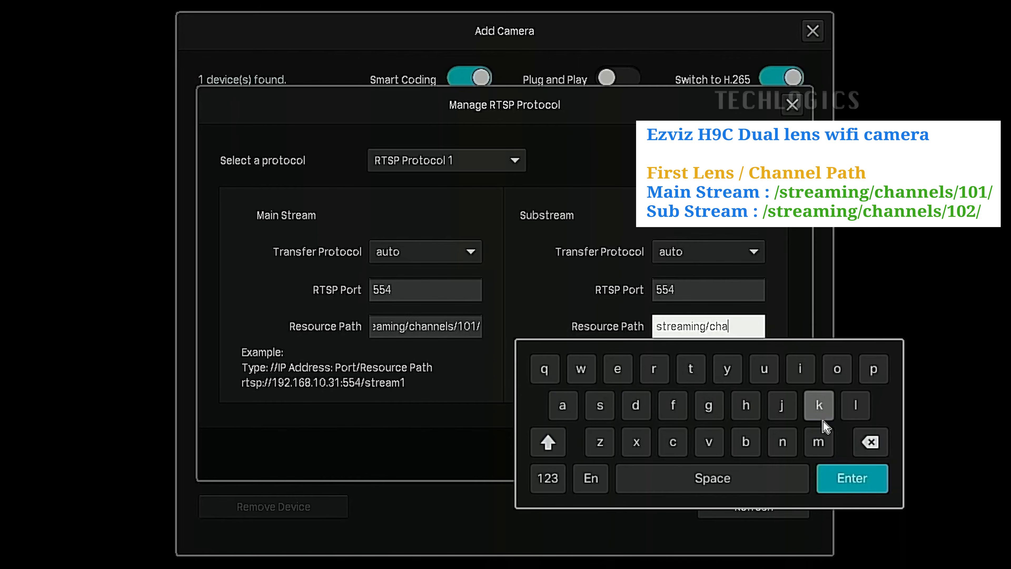
pyautogui.click(787, 431)
pyautogui.click(787, 432)
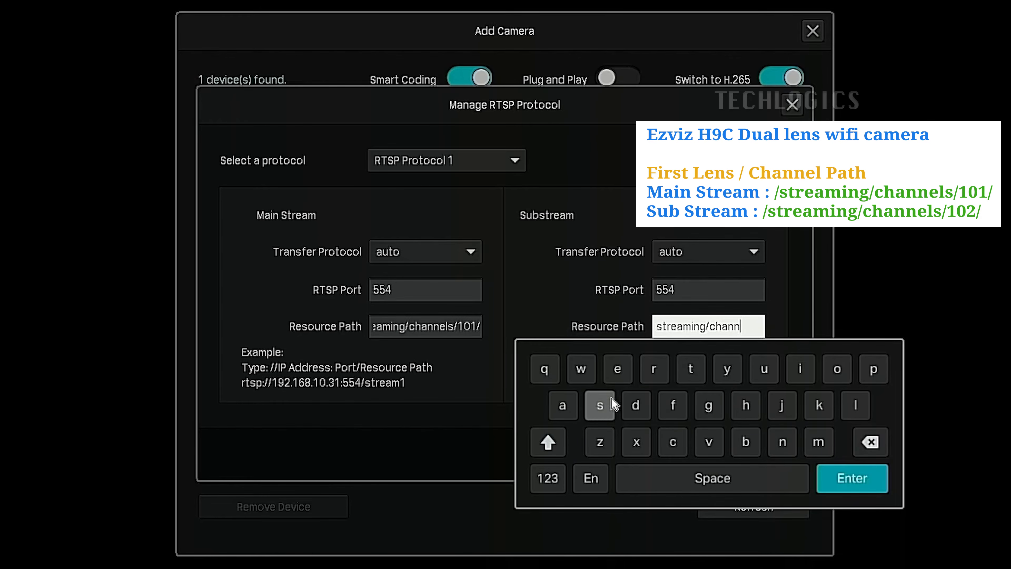
pyautogui.click(615, 373)
pyautogui.click(854, 405)
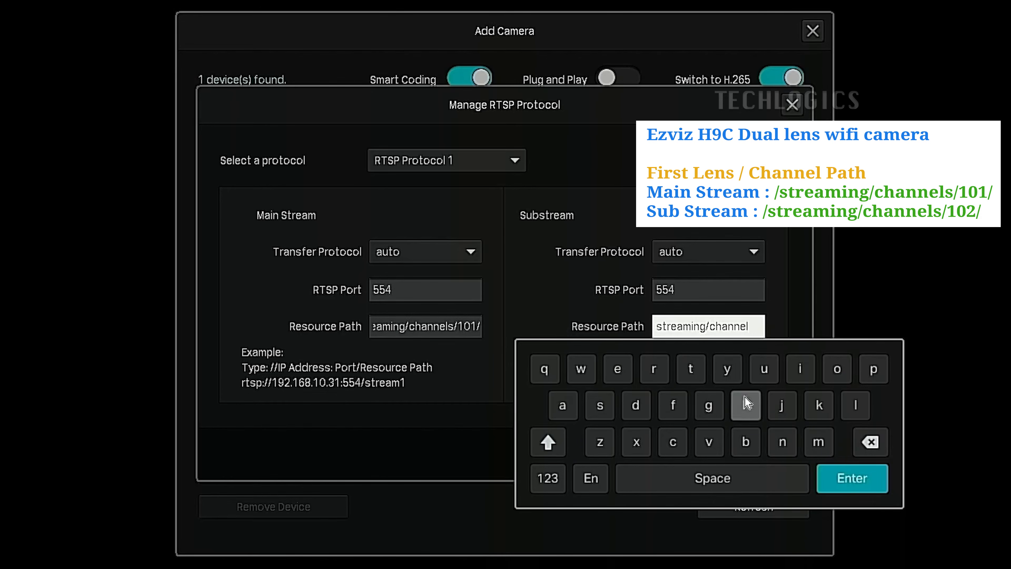
pyautogui.click(603, 402)
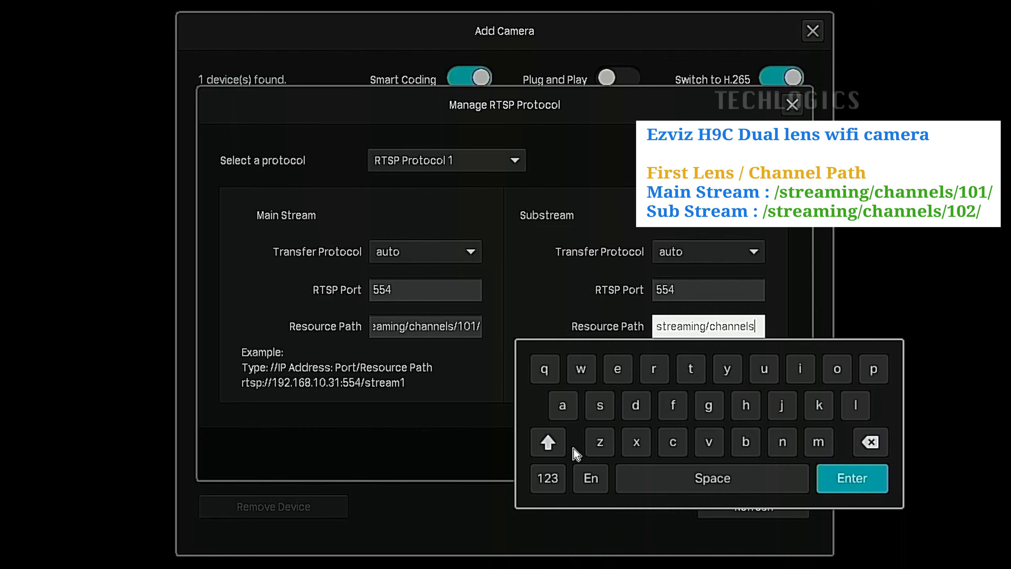
pyautogui.click(548, 479)
pyautogui.click(583, 405)
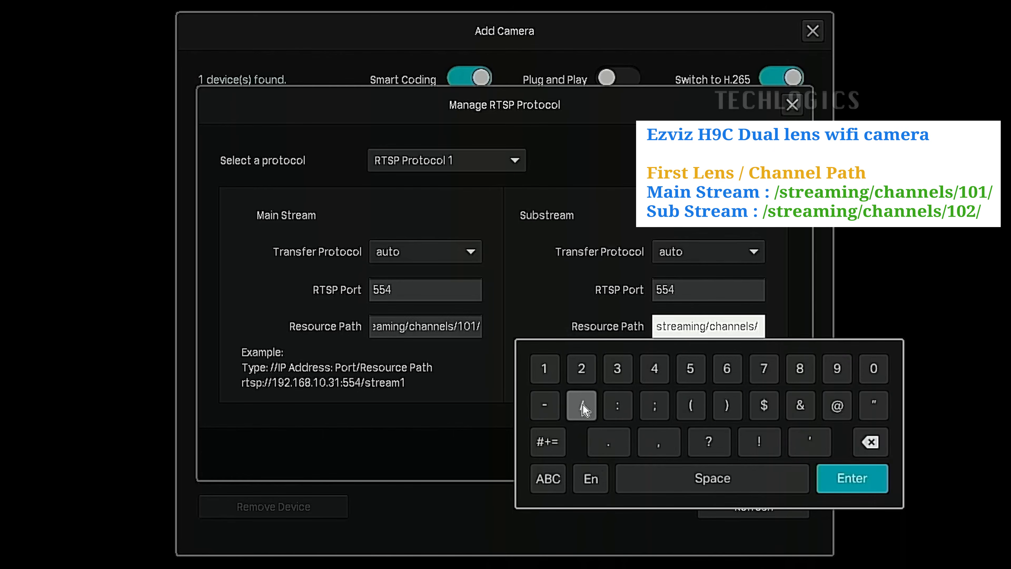
pyautogui.click(541, 378)
pyautogui.click(878, 373)
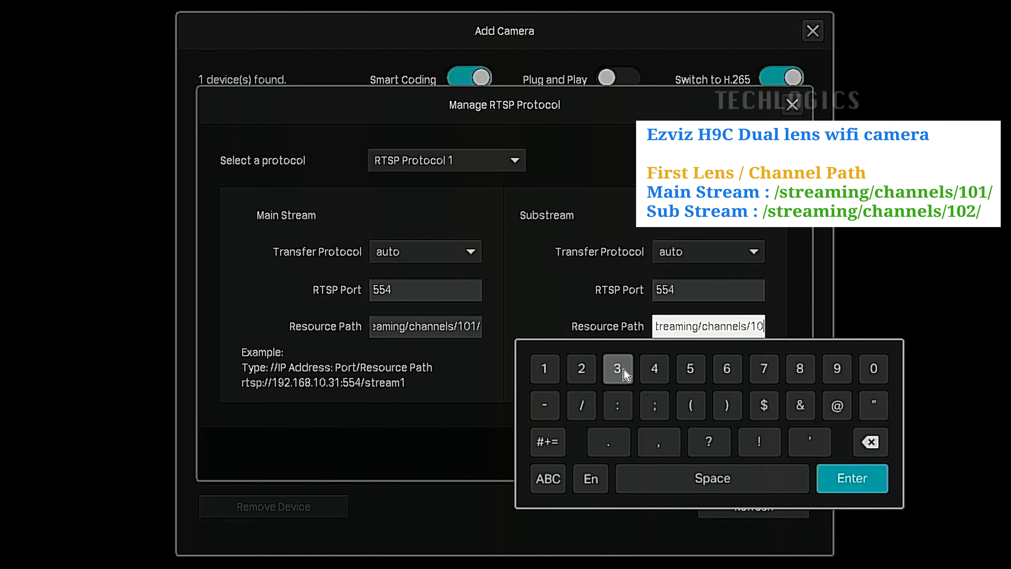
pyautogui.click(589, 368)
pyautogui.click(591, 405)
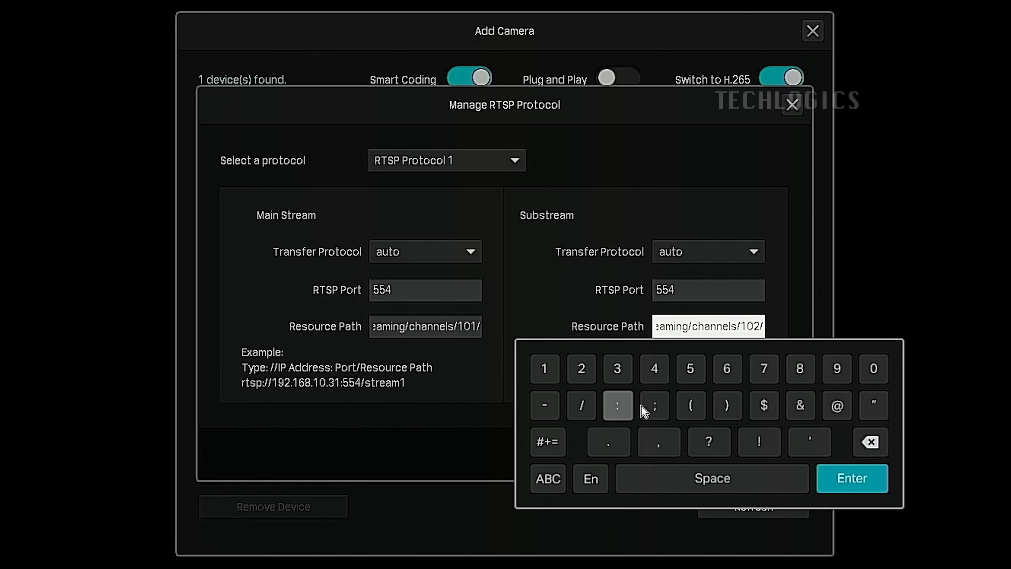
pyautogui.click(852, 478)
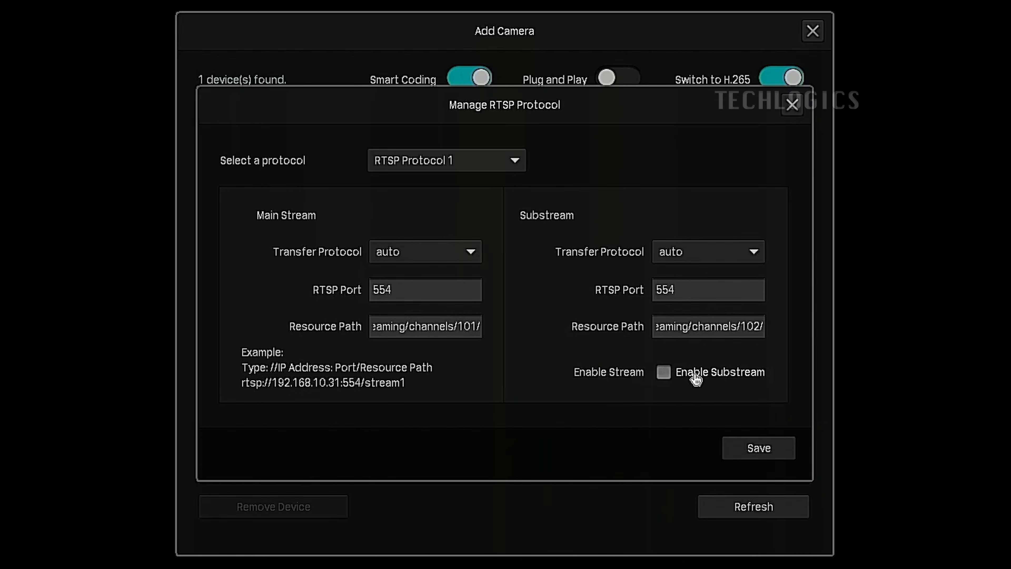
# Enable the substream and save the RTSP profile, keeping Custom RTSP Protocol 1 as the camera's transfer protocol
pyautogui.click(663, 378)
pyautogui.click(766, 445)
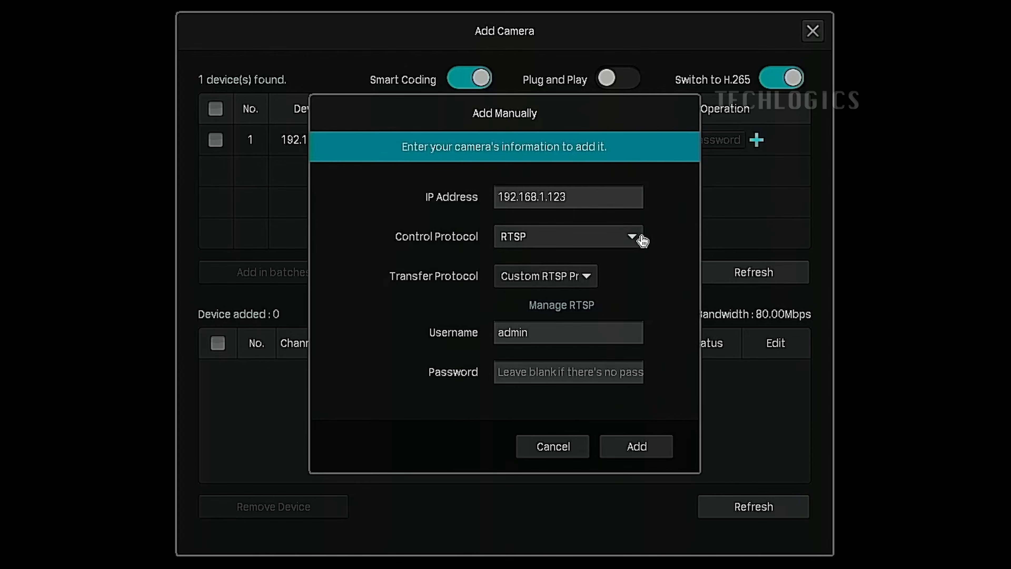
pyautogui.click(589, 278)
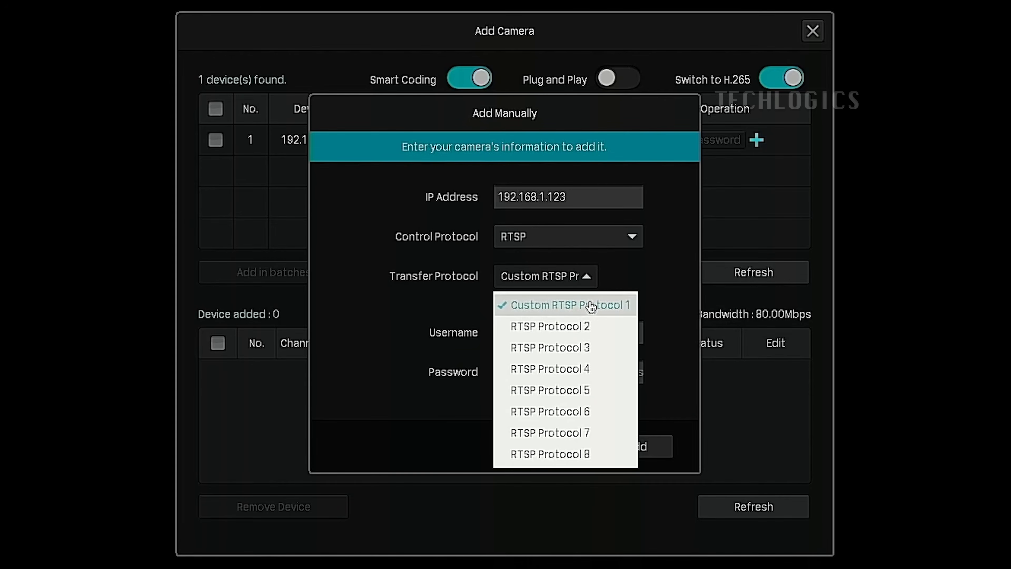
pyautogui.click(661, 316)
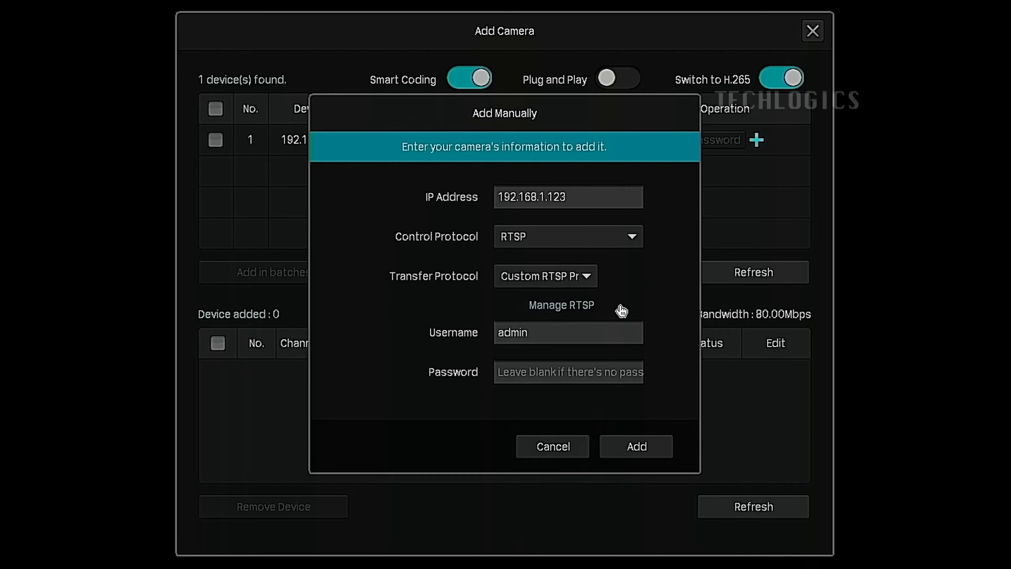
# Enter the camera's verification code in the password field and add the camera to the NVR
pyautogui.click(564, 362)
pyautogui.click(403, 490)
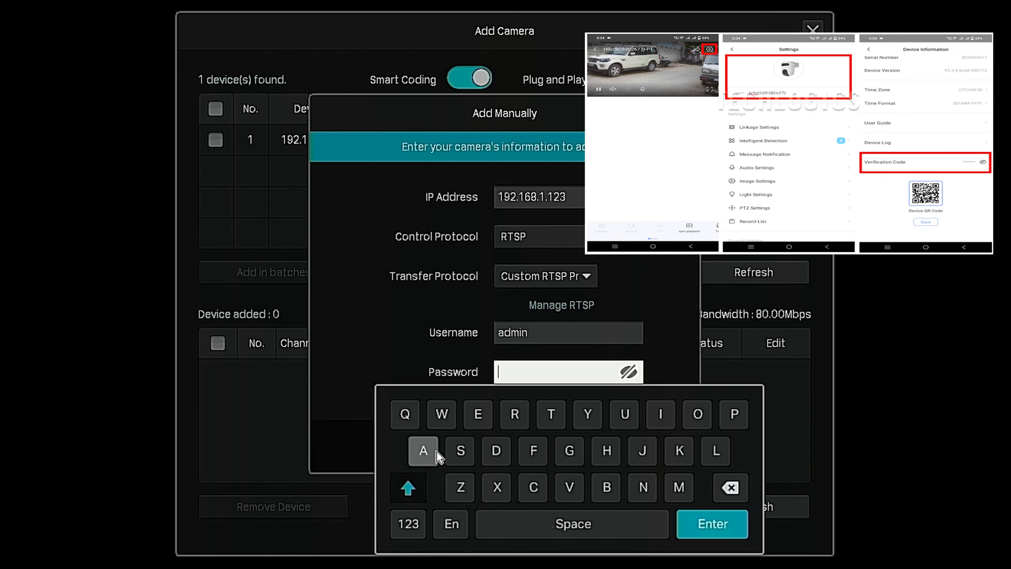
pyautogui.click(441, 414)
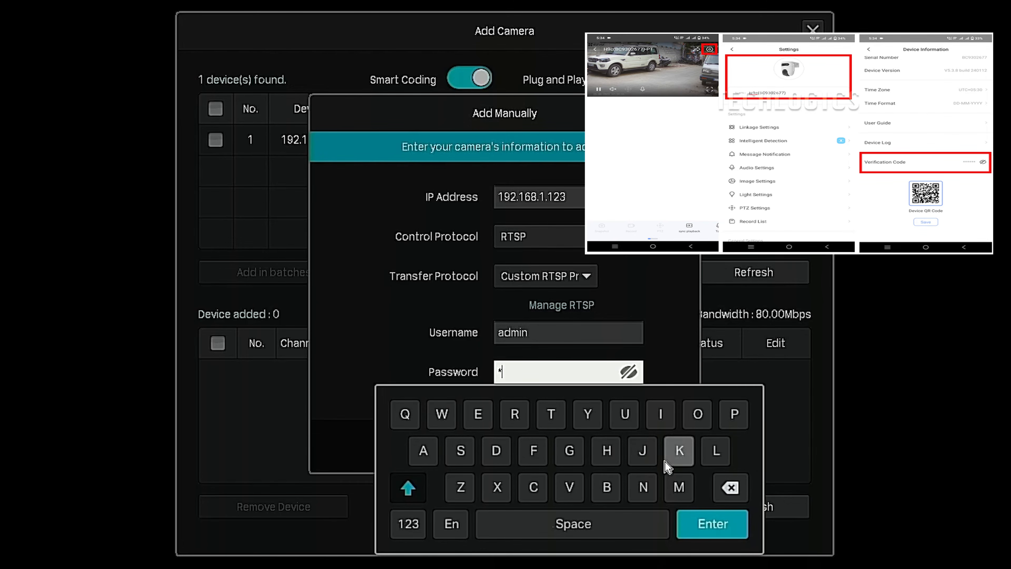
pyautogui.click(679, 450)
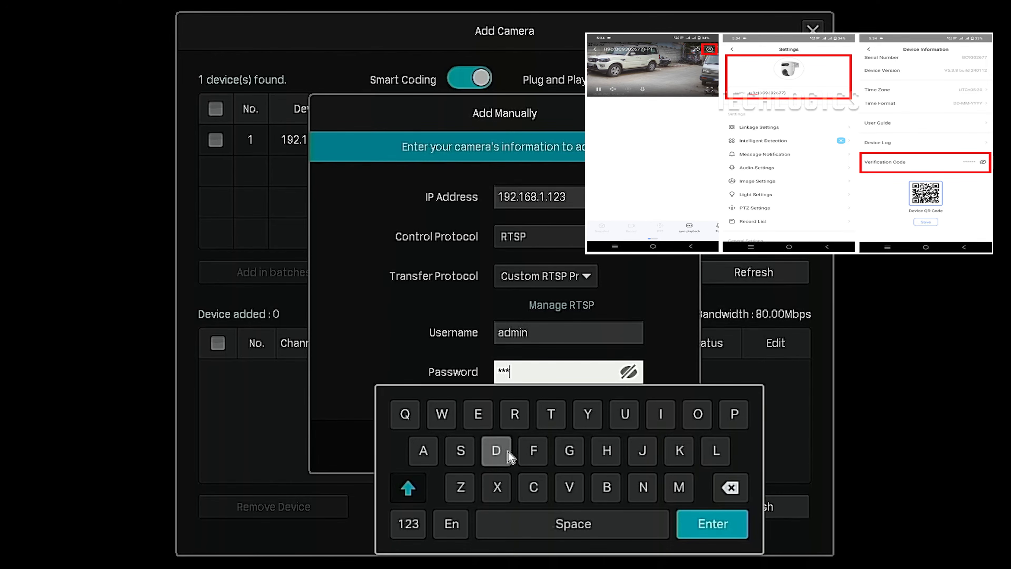
pyautogui.click(635, 426)
pyautogui.click(470, 485)
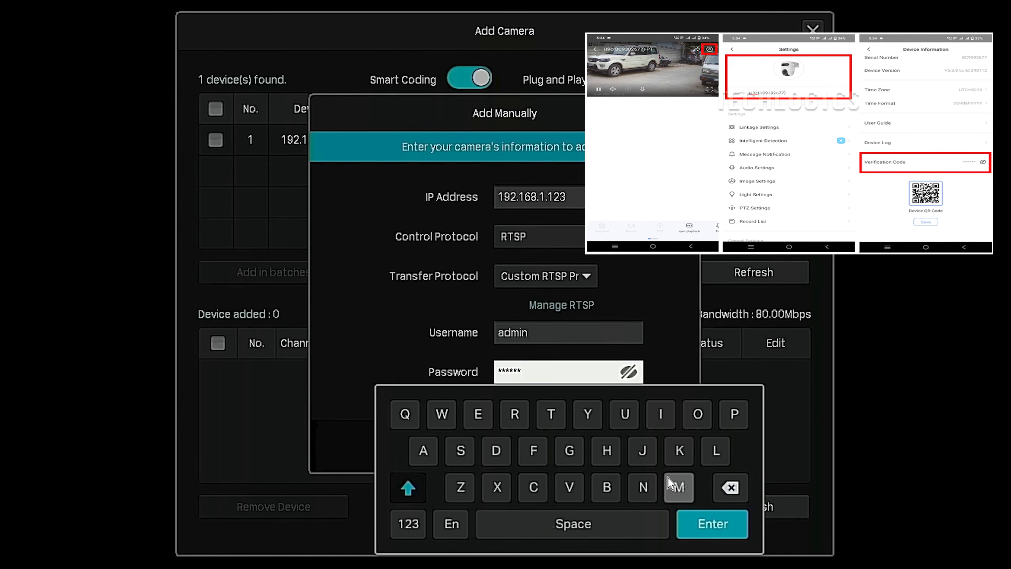
pyautogui.click(706, 515)
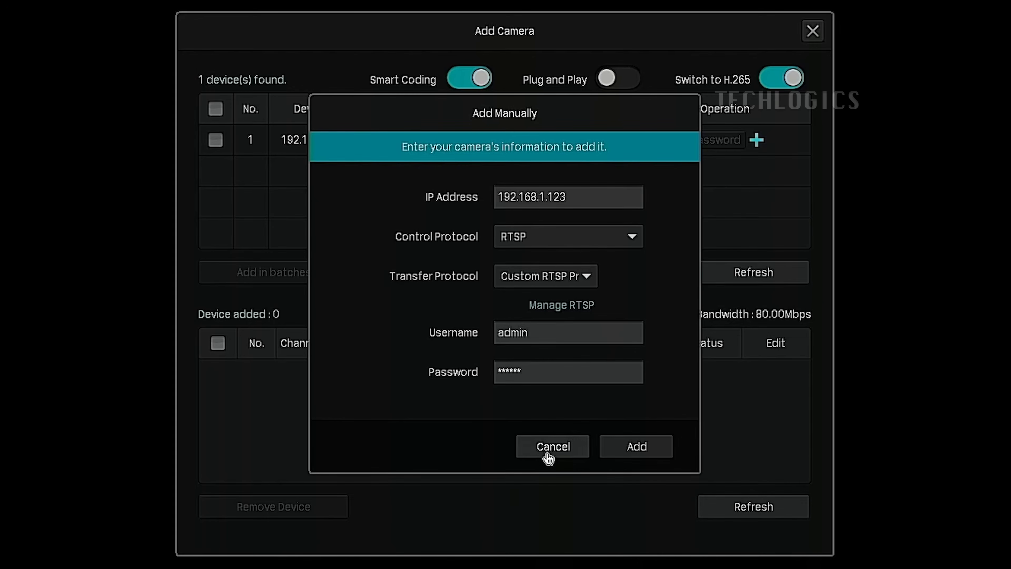
pyautogui.click(661, 457)
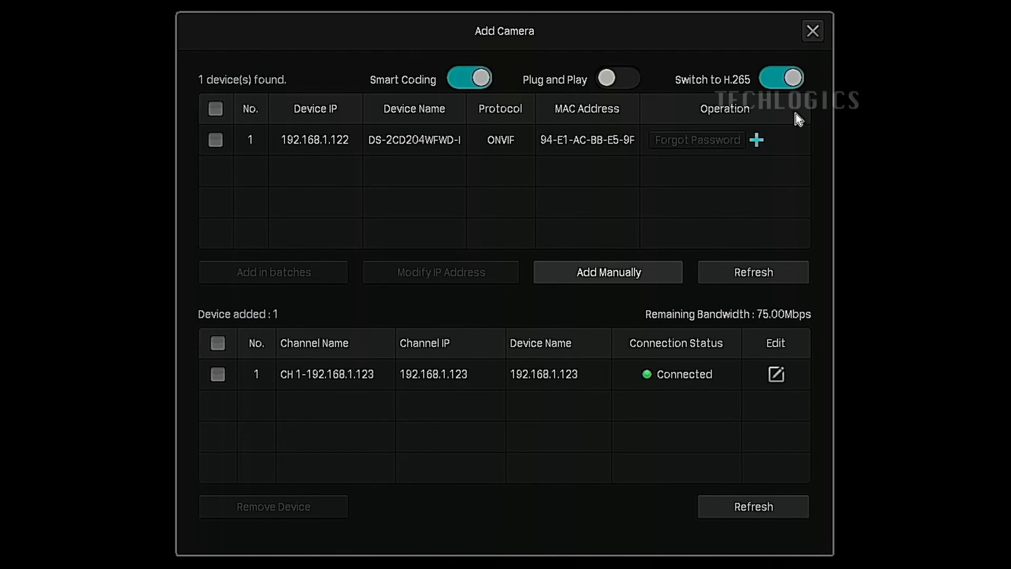
# Close the camera management window and check the first lens's feed in the live view
pyautogui.click(808, 35)
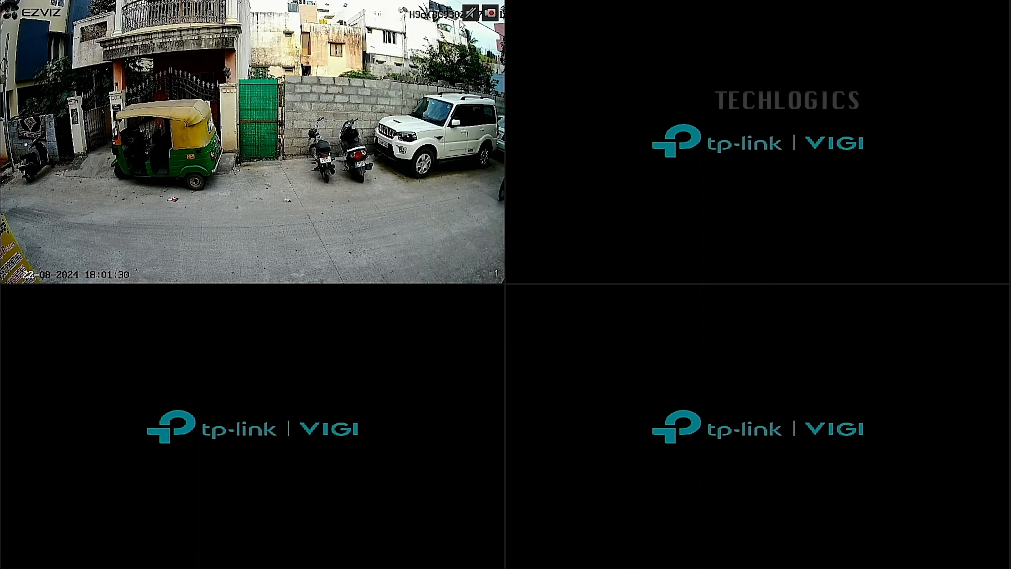
pyautogui.click(473, 17)
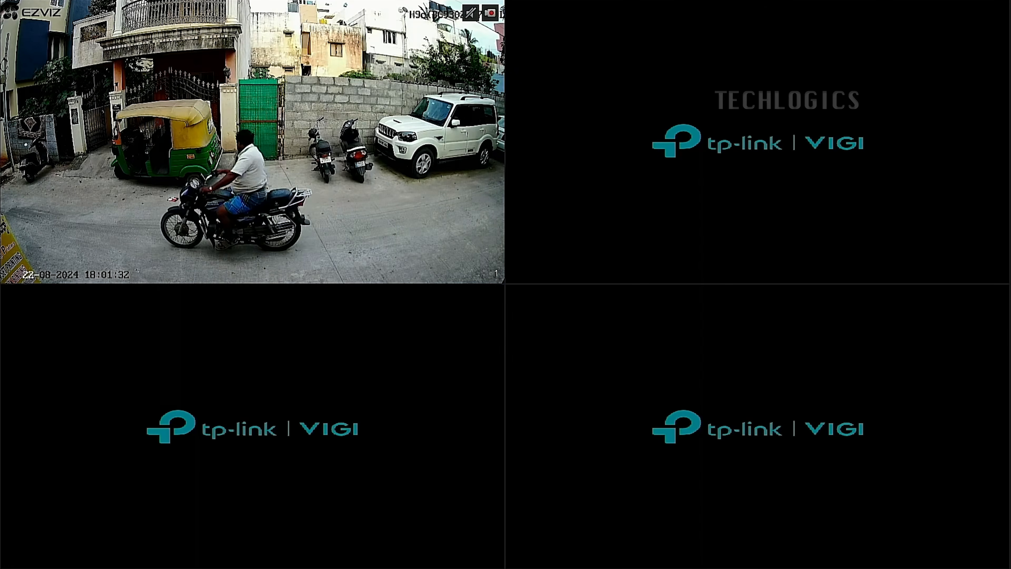
# Start adding another camera manually from the main menu, with RTSP as its control protocol
pyautogui.rightClick(449, 135)
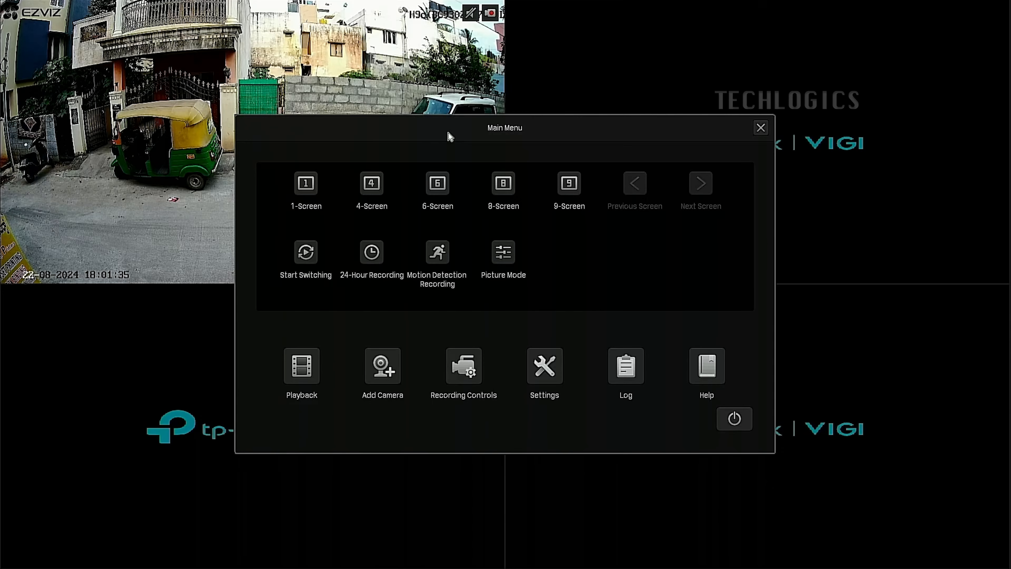
pyautogui.click(383, 366)
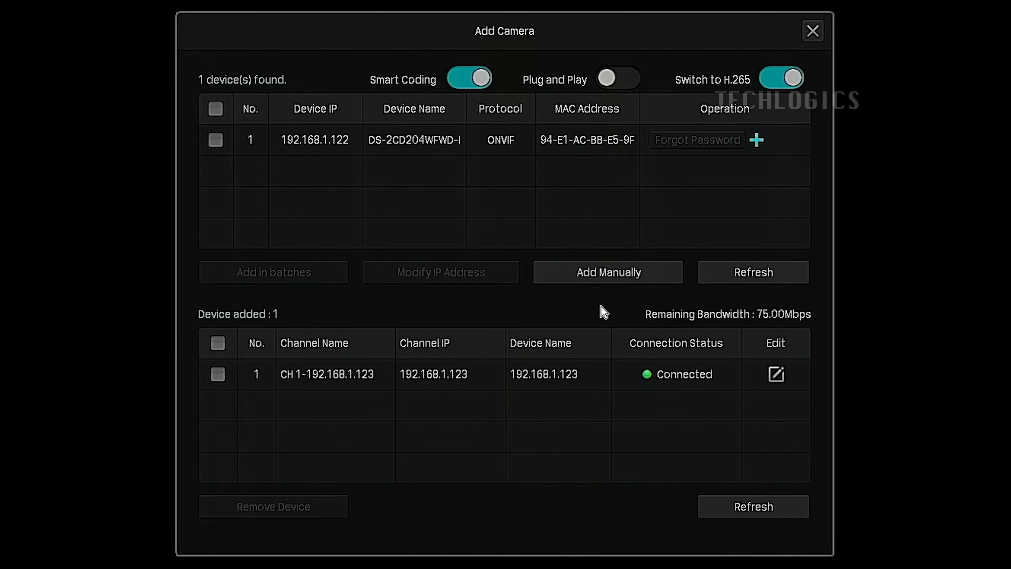
pyautogui.click(554, 283)
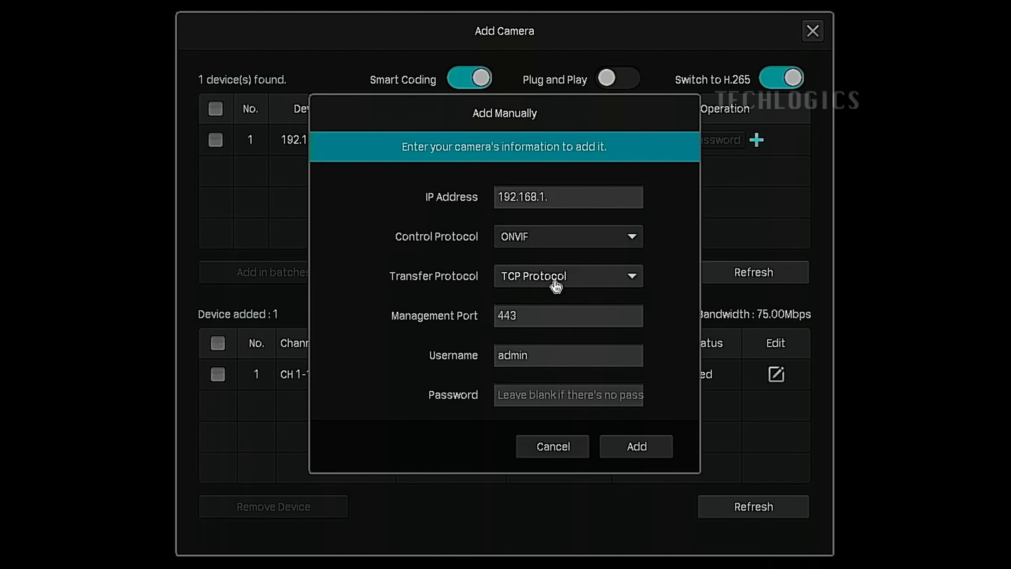
pyautogui.click(609, 235)
pyautogui.click(591, 320)
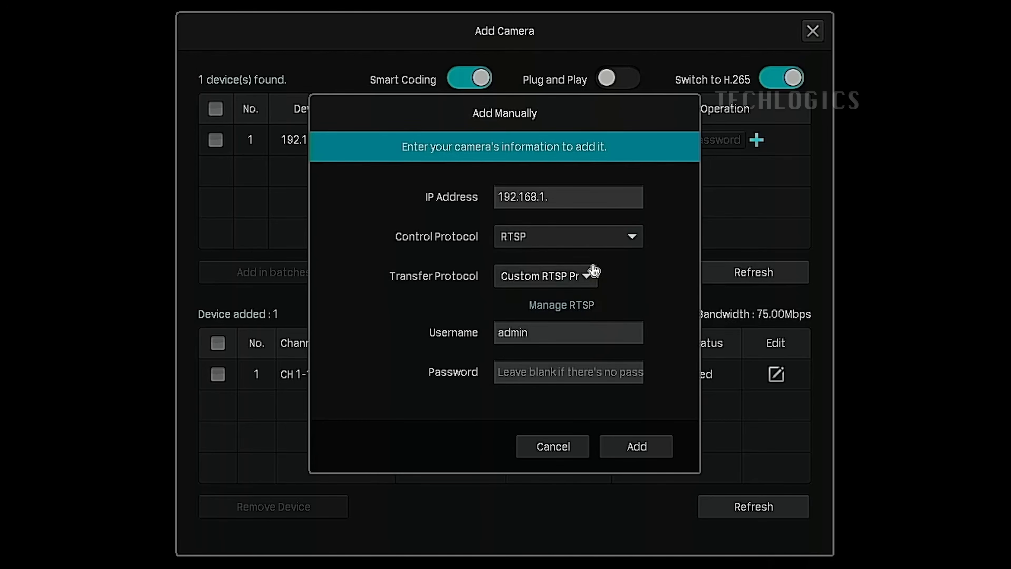
# Complete the IP address of the second camera entry as 192.168.1.123
pyautogui.click(593, 196)
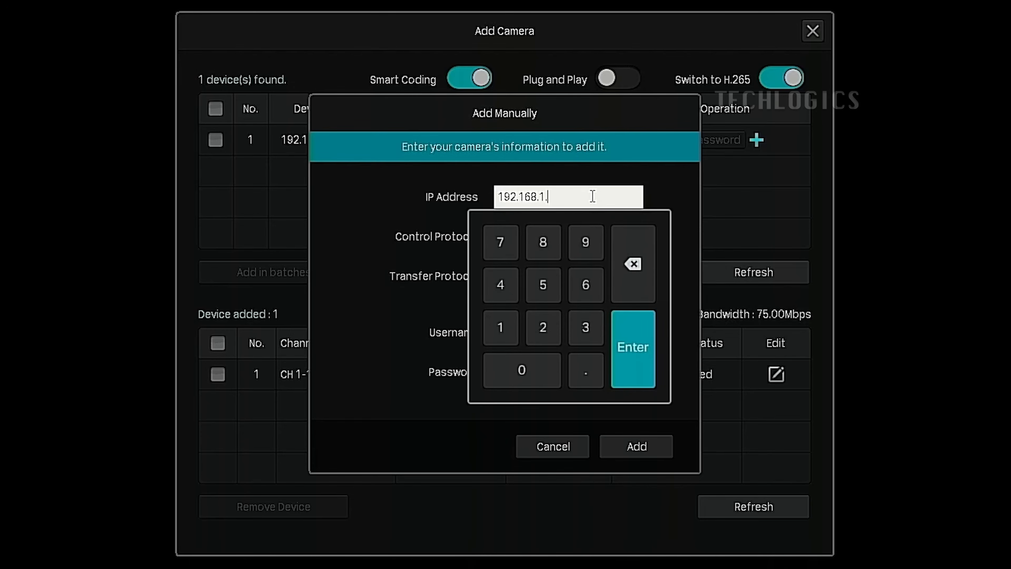
pyautogui.click(509, 328)
pyautogui.click(556, 325)
pyautogui.click(587, 327)
pyautogui.click(634, 342)
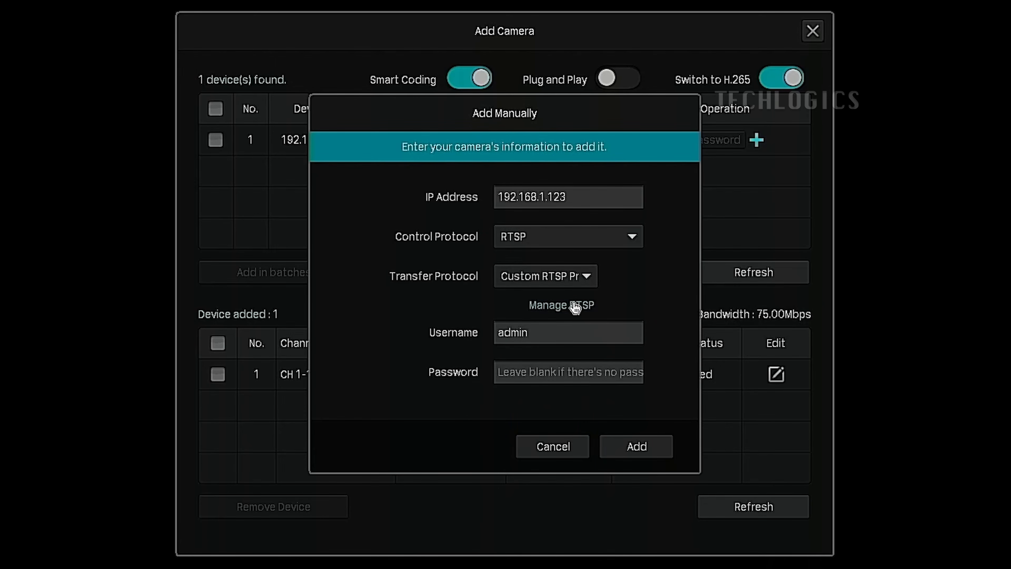
# Set the main stream resource path of RTSP Protocol 2 to /streaming/channels/201/ for the camera's second lens
pyautogui.click(585, 306)
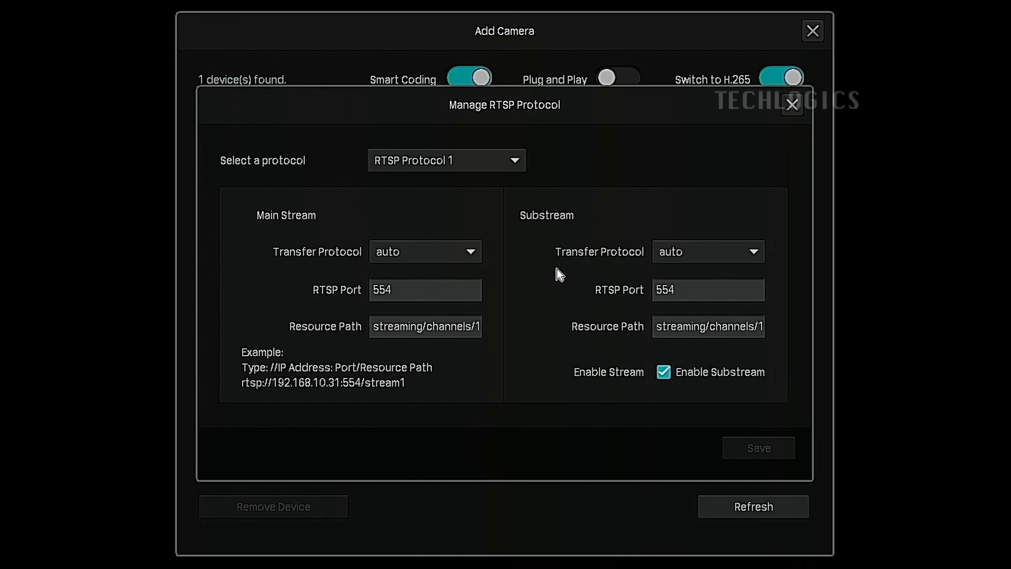
pyautogui.click(516, 163)
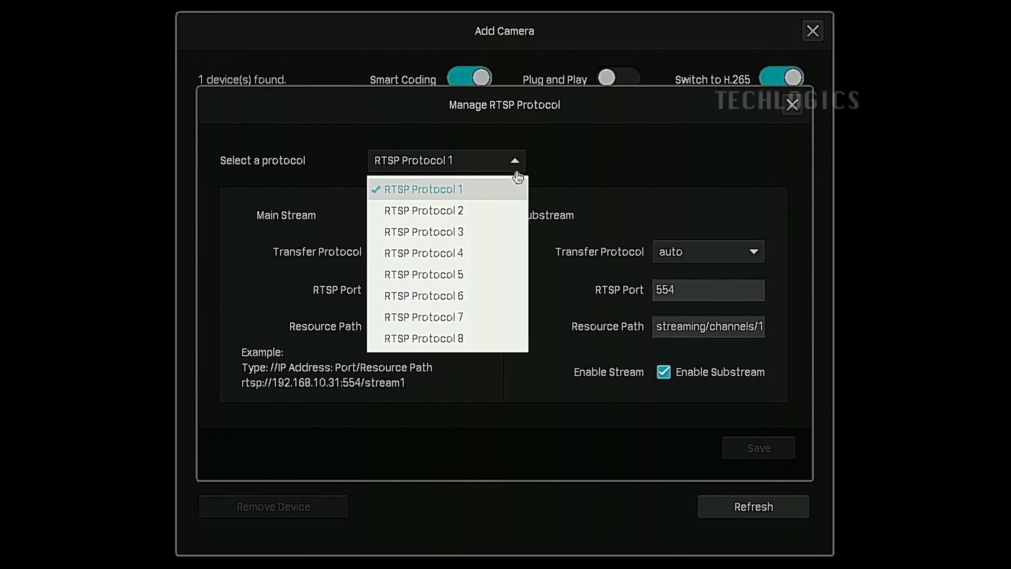
pyautogui.click(487, 216)
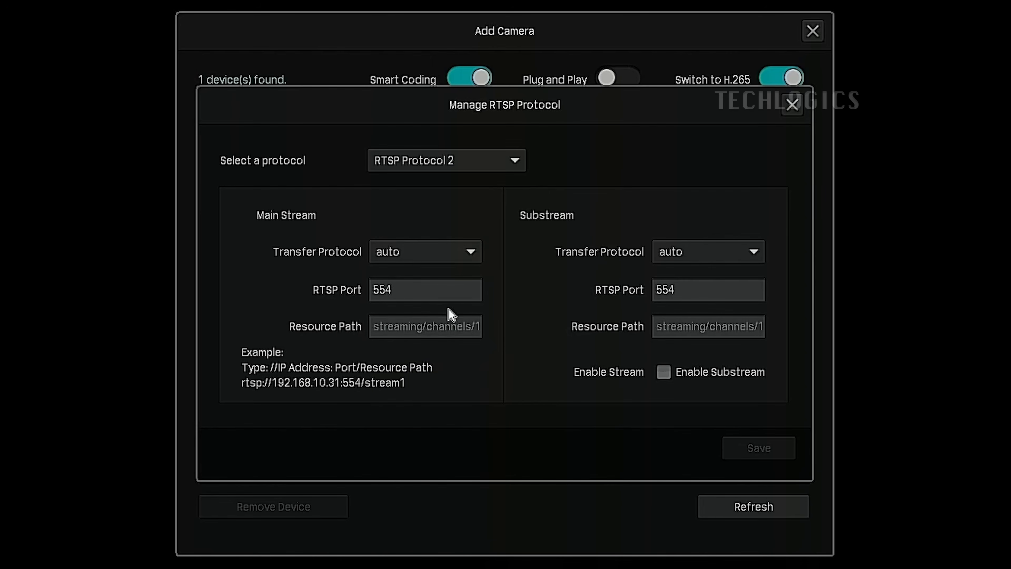
pyautogui.click(469, 326)
pyautogui.moveTo(469, 325); pyautogui.dragTo(625, 328)
pyautogui.click(459, 327)
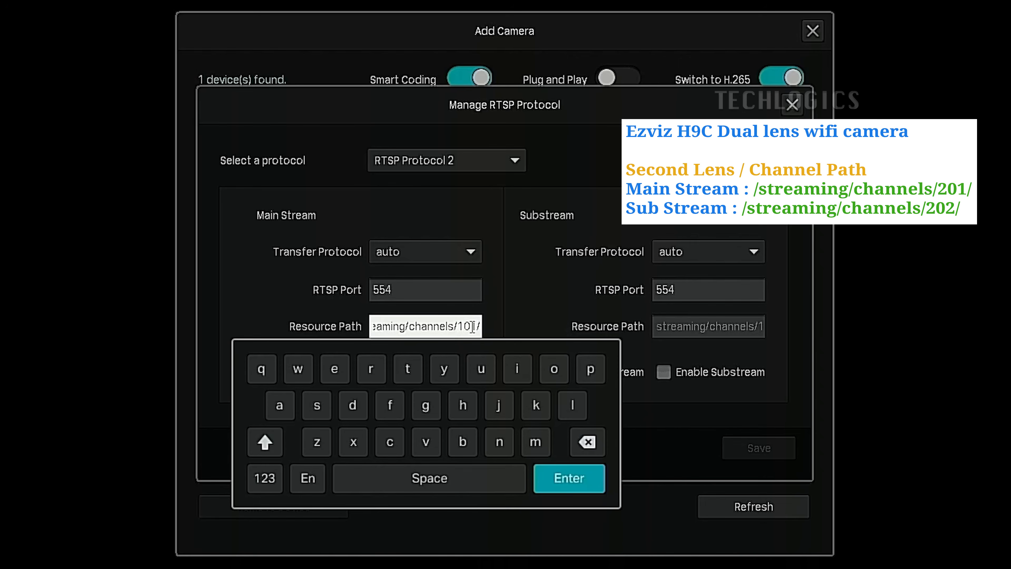
pyautogui.click(463, 325)
pyautogui.click(577, 444)
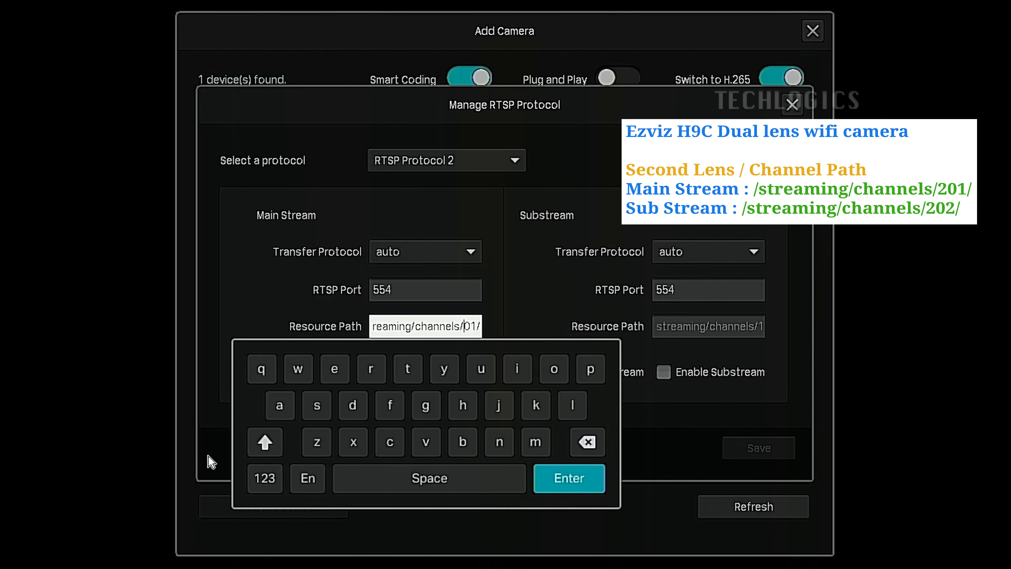
pyautogui.click(260, 478)
pyautogui.click(311, 369)
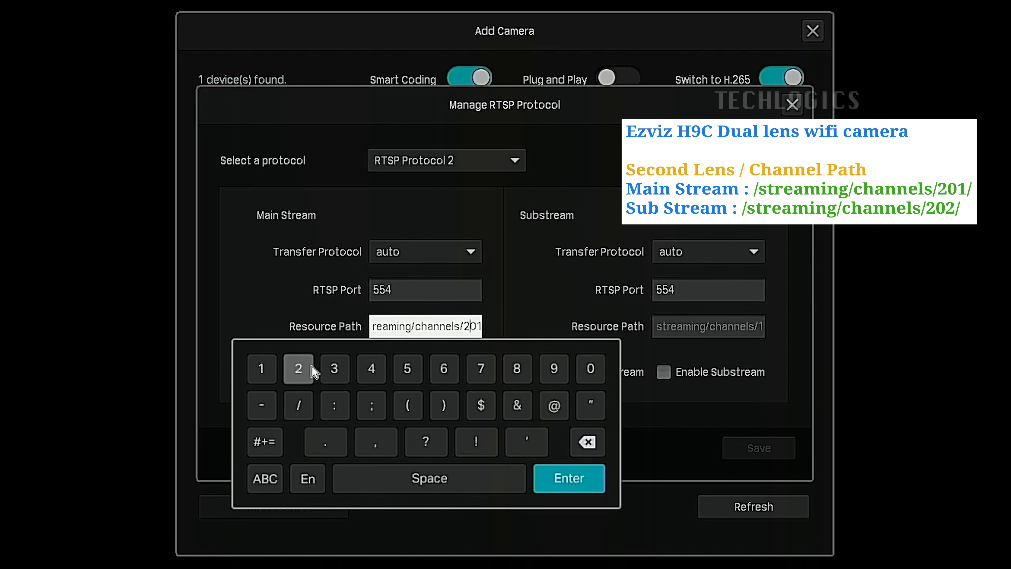
pyautogui.click(584, 476)
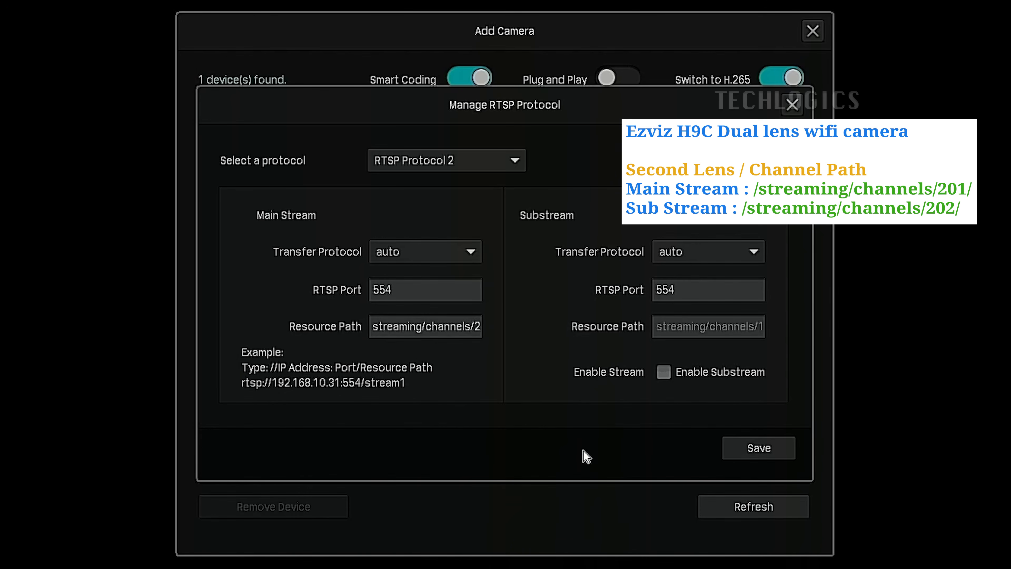
# Set the substream resource path of RTSP Protocol 2 to /streaming/channels/202/
pyautogui.click(750, 319)
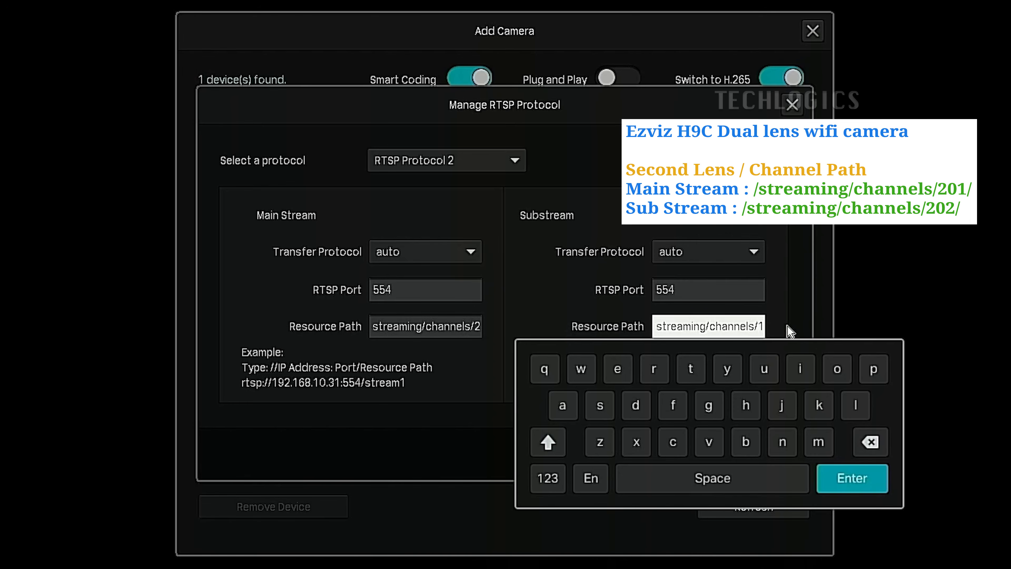
pyautogui.moveTo(754, 326); pyautogui.dragTo(791, 328)
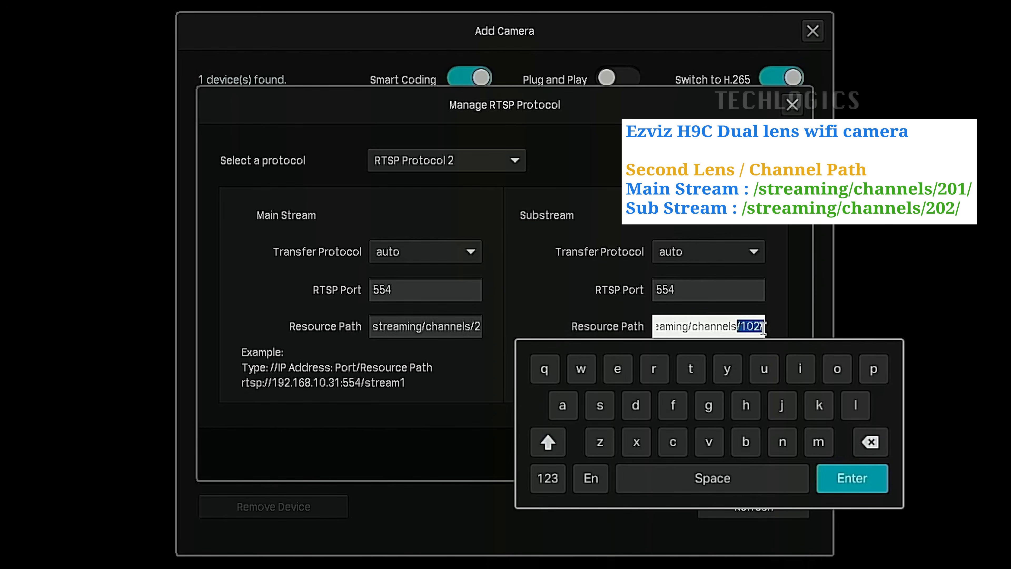
pyautogui.click(750, 326)
pyautogui.click(875, 447)
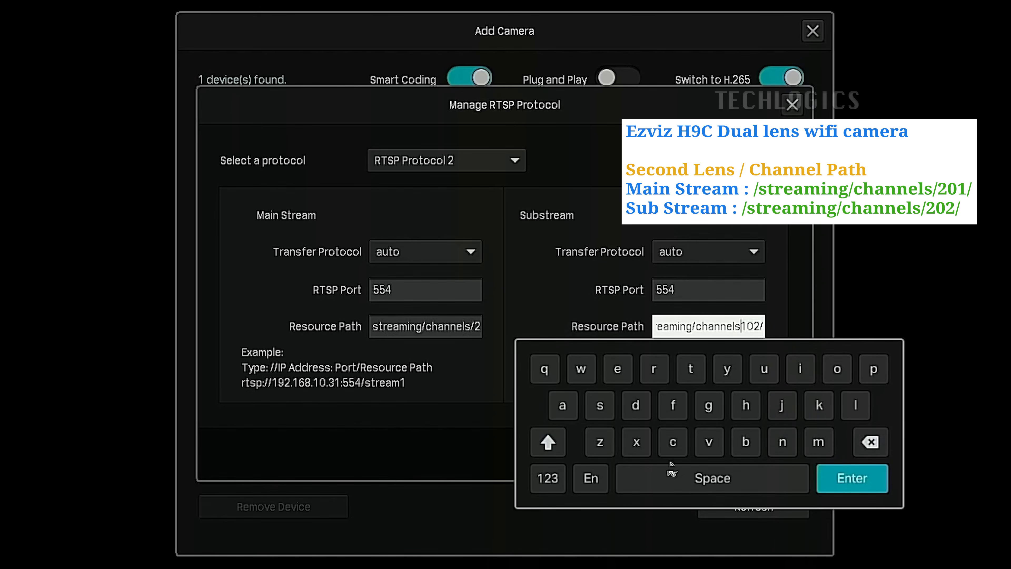
pyautogui.click(556, 479)
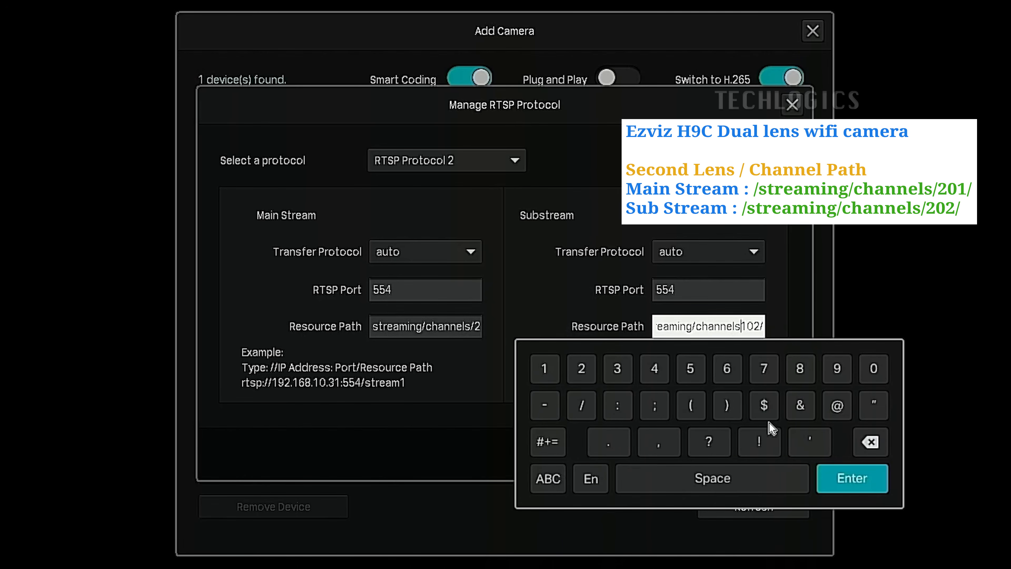
pyautogui.click(581, 405)
pyautogui.click(582, 371)
pyautogui.click(855, 441)
pyautogui.click(856, 488)
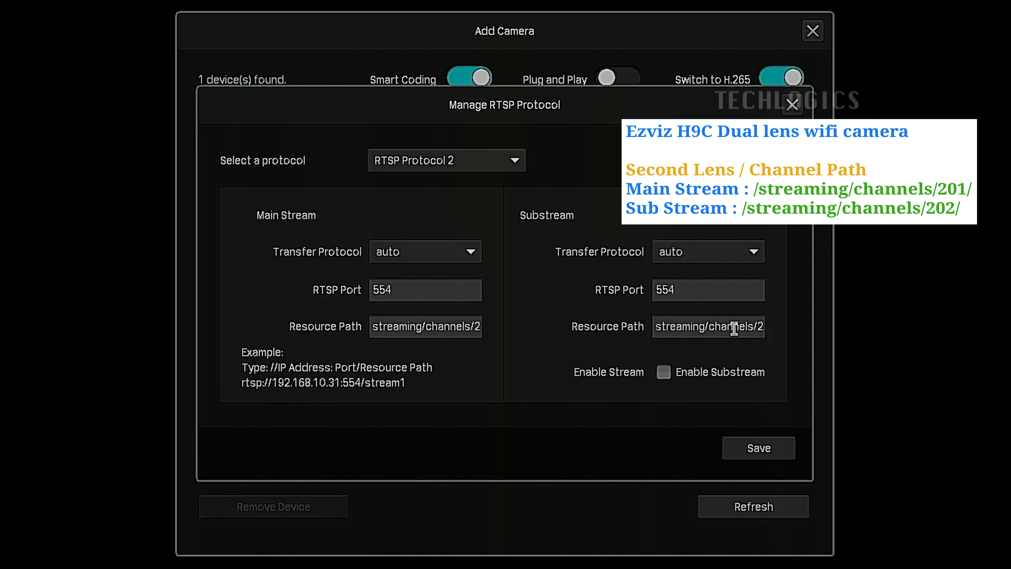
# Check the full substream resource path, then enable the substream and save RTSP Protocol 2
pyautogui.click(774, 333)
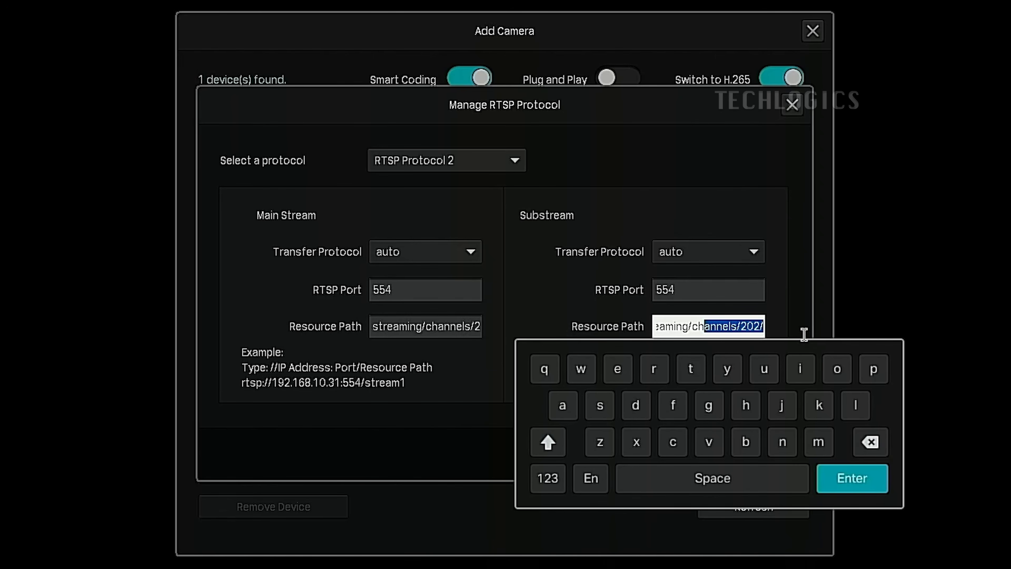
pyautogui.click(836, 480)
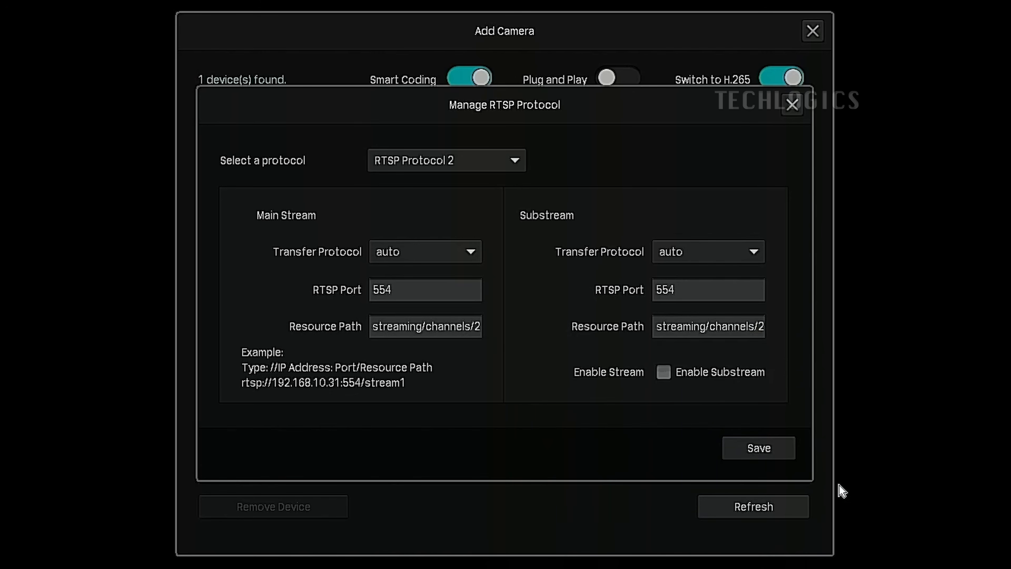
pyautogui.click(676, 373)
pyautogui.click(772, 450)
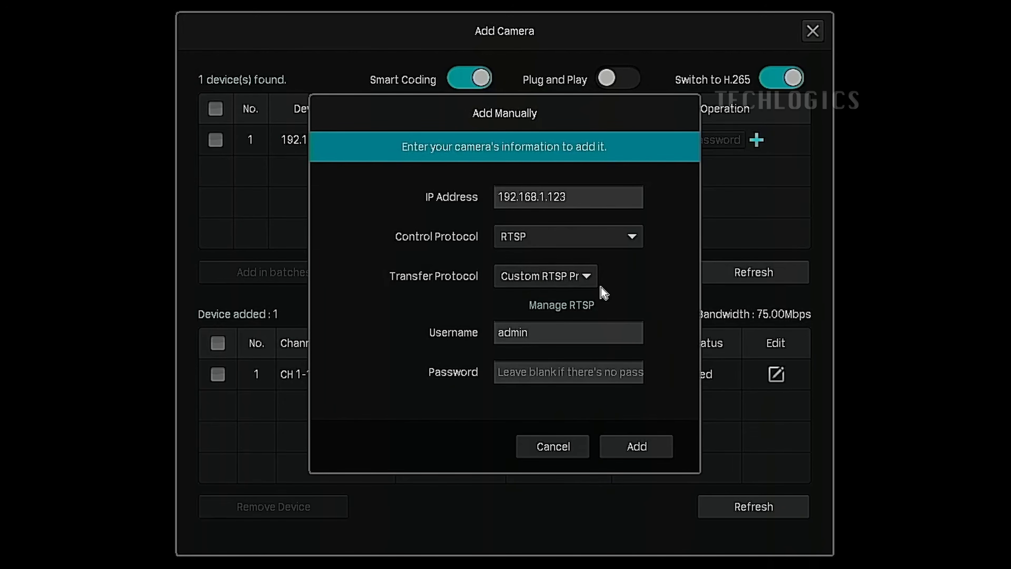
# Add the second lens with Custom RTSP Protocol 2 as its transfer protocol and the camera's verification code in the password field
pyautogui.click(587, 276)
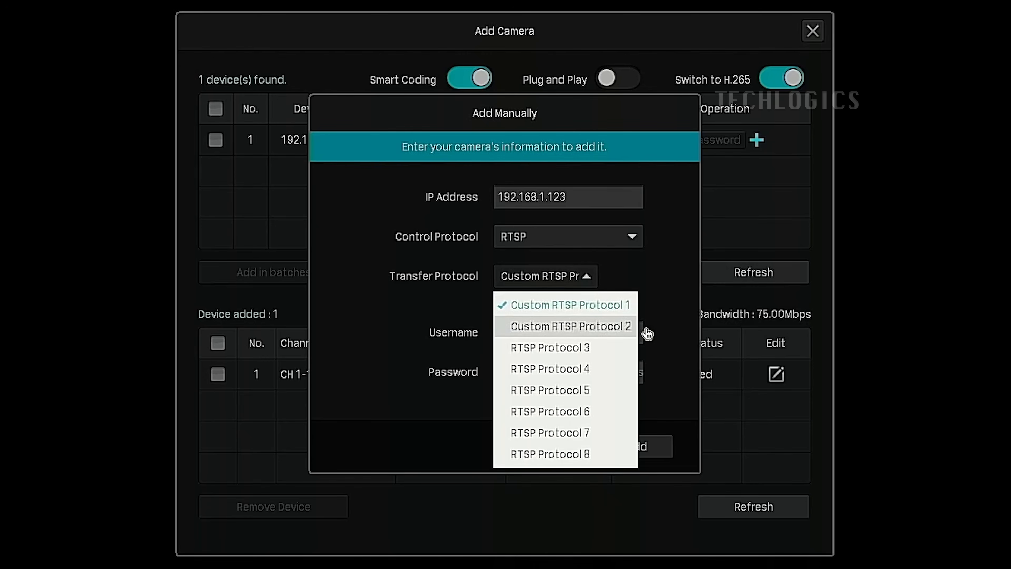
pyautogui.click(608, 327)
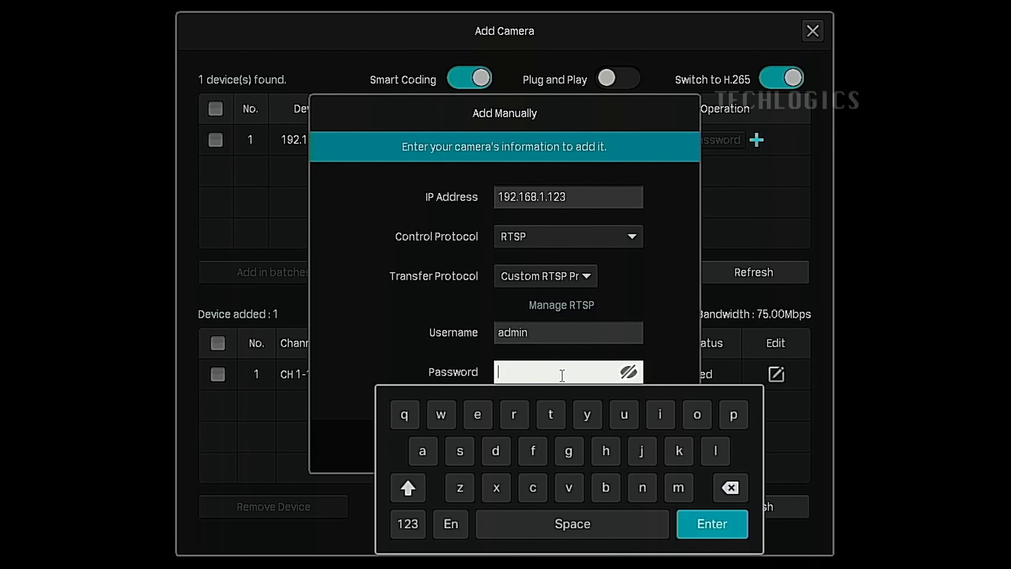
pyautogui.click(407, 487)
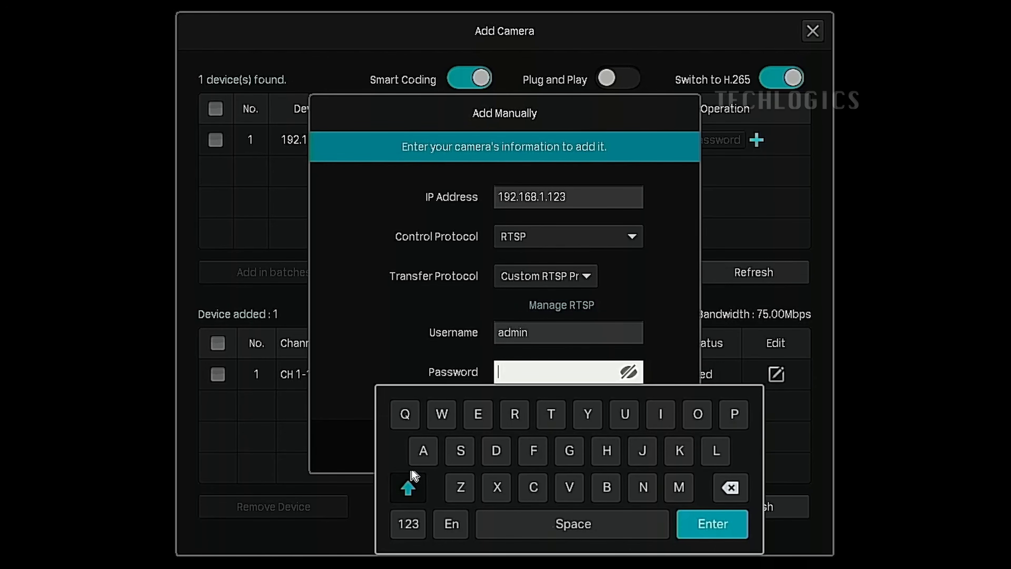
pyautogui.click(438, 413)
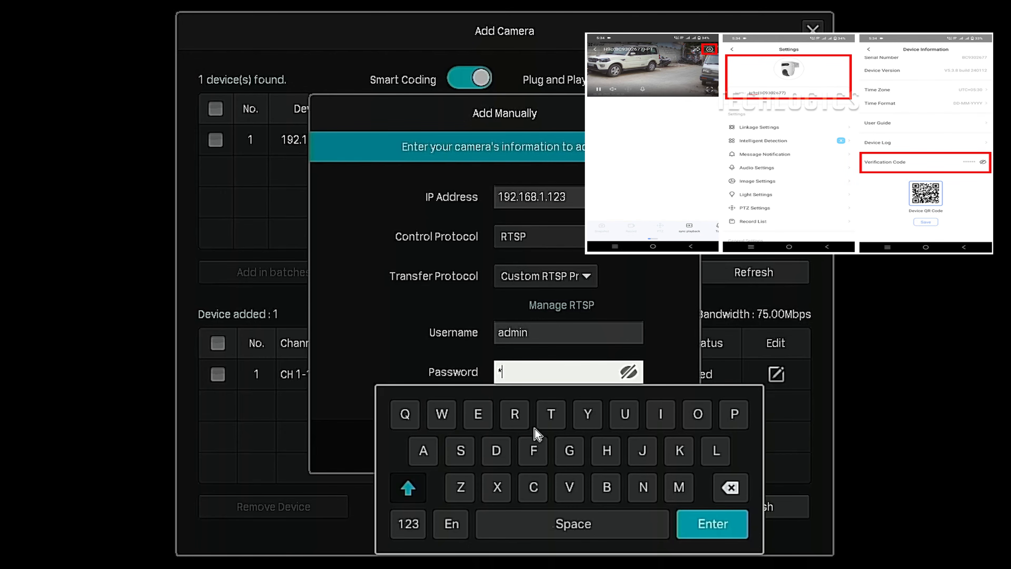
pyautogui.click(642, 450)
pyautogui.click(533, 450)
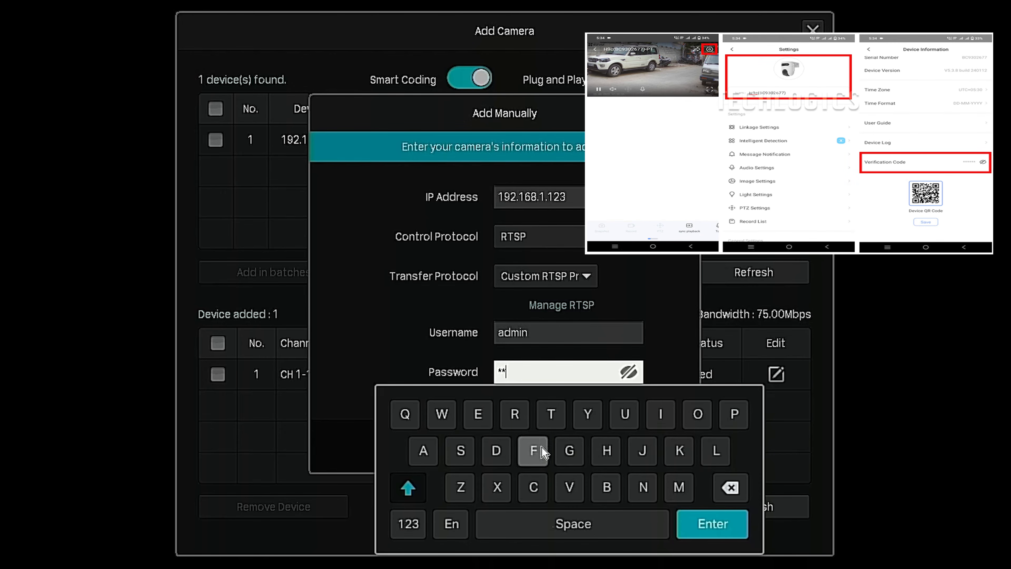
pyautogui.click(535, 450)
pyautogui.click(458, 494)
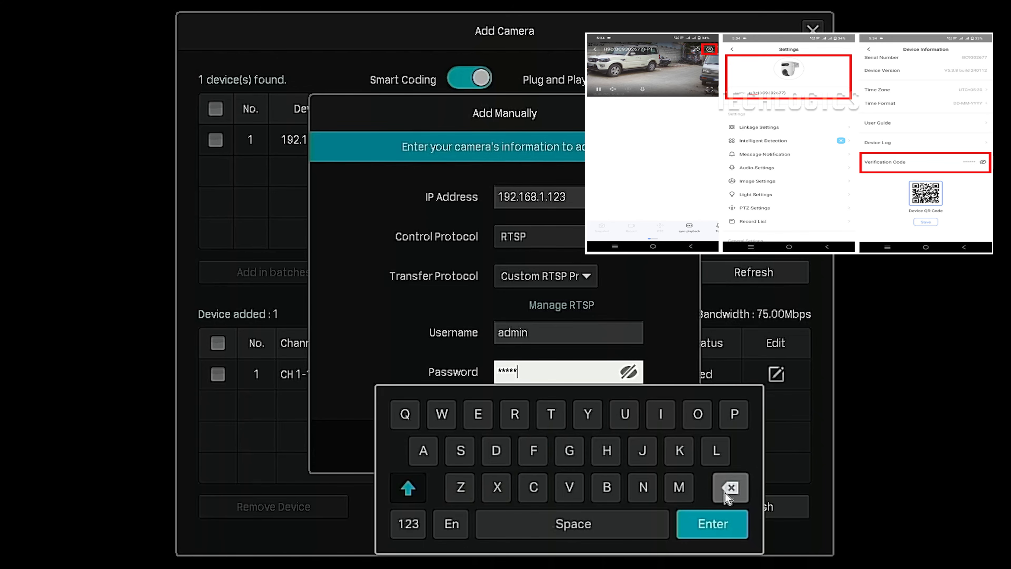
pyautogui.click(727, 519)
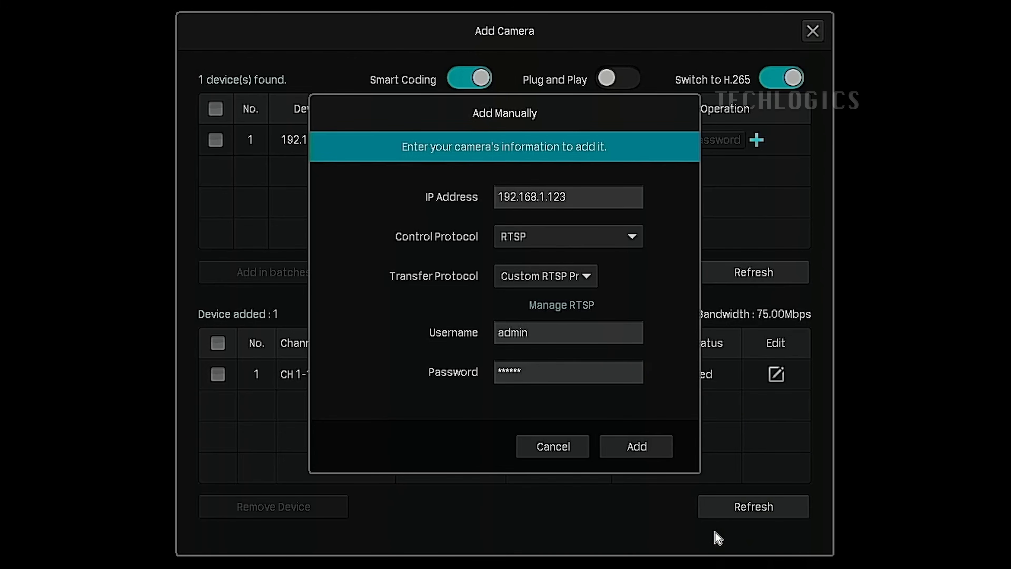
pyautogui.click(638, 447)
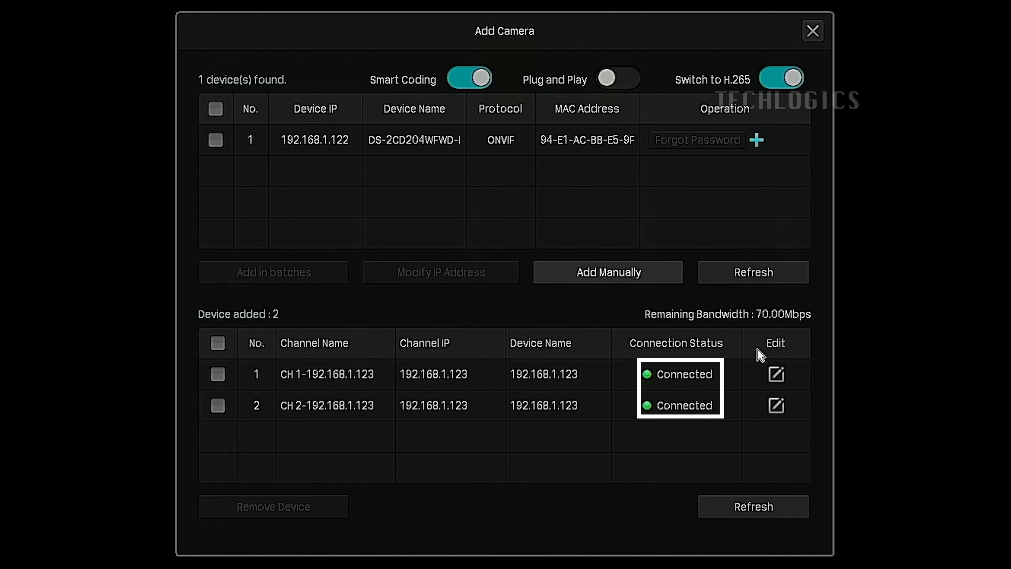
# Close the camera management window, view the first lens's feed full screen and return to the multi-camera live view
pyautogui.click(812, 32)
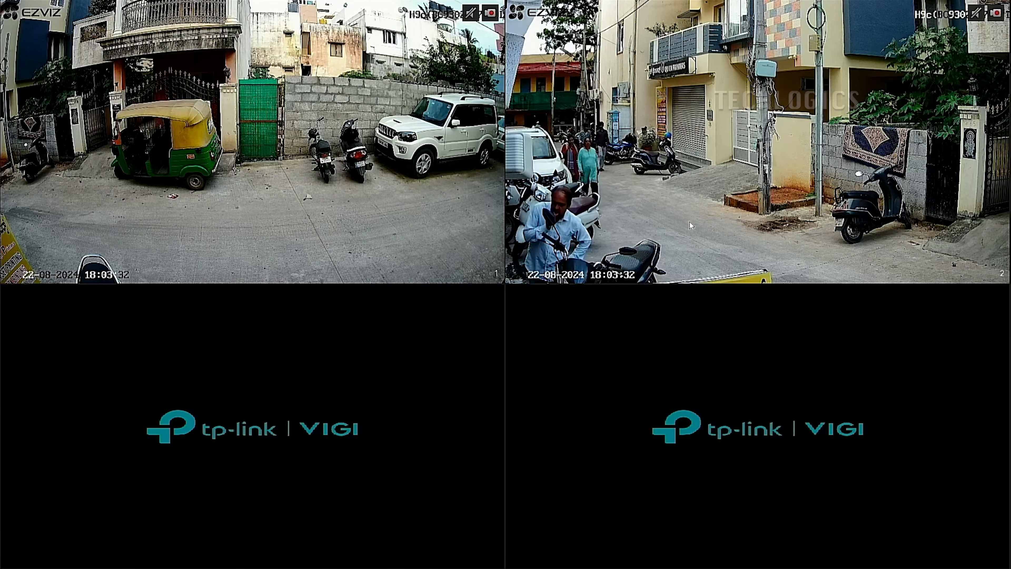
pyautogui.doubleClick(436, 204)
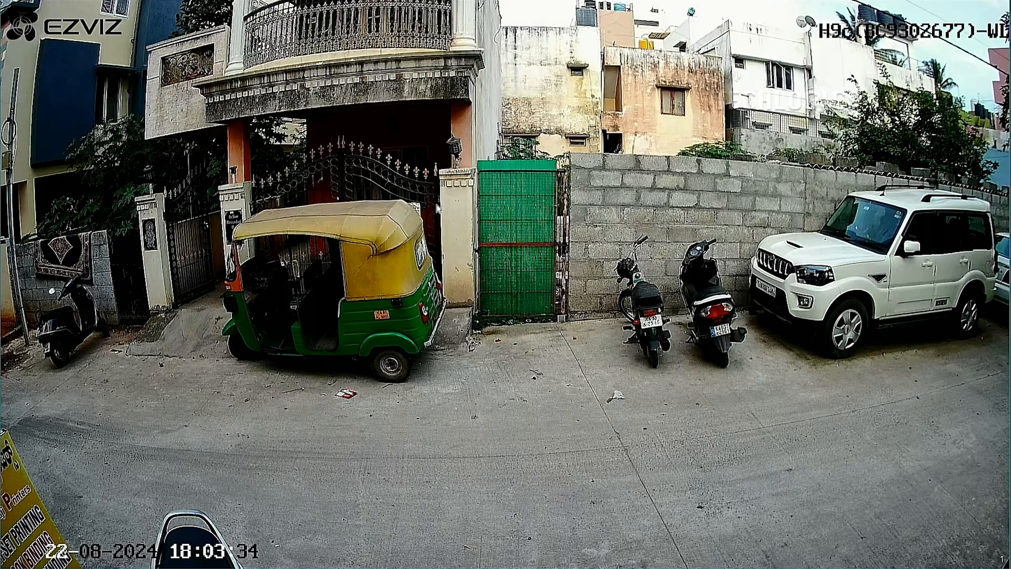
pyautogui.doubleClick(627, 202)
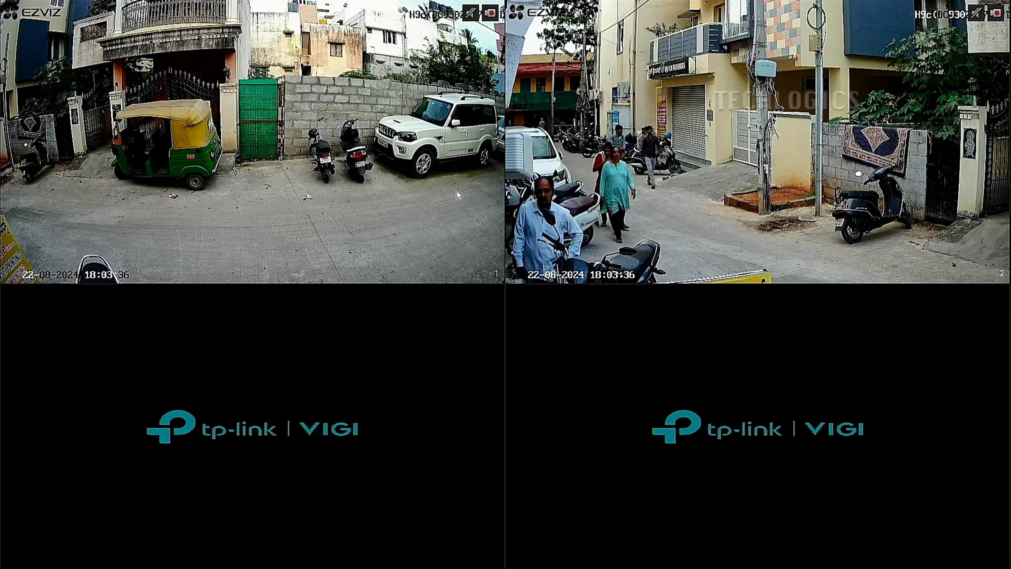
# Select Motion Detection Recording as the type in Channel 2's recording schedule in the storage settings and save it
pyautogui.rightClick(458, 198)
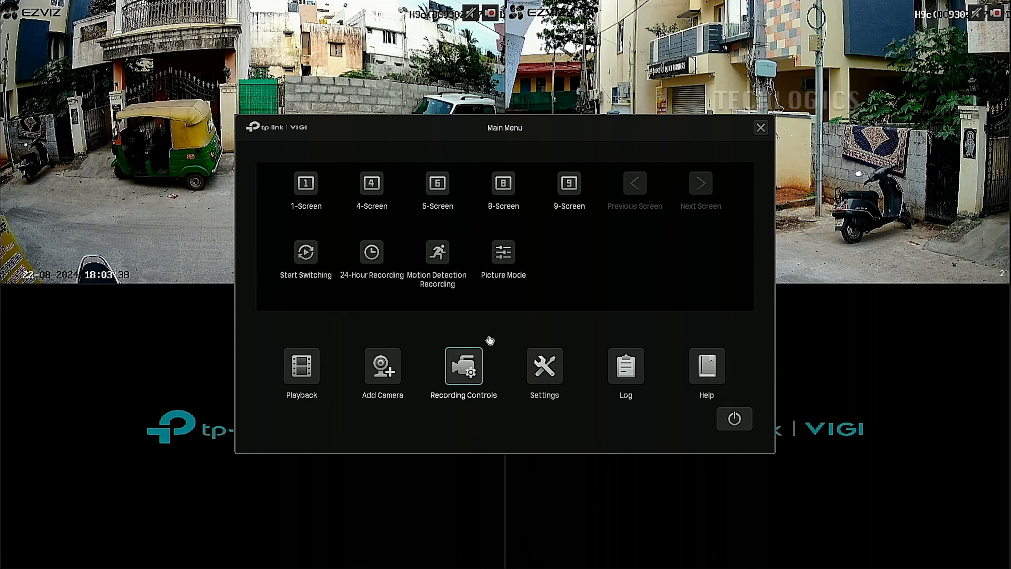
pyautogui.click(544, 367)
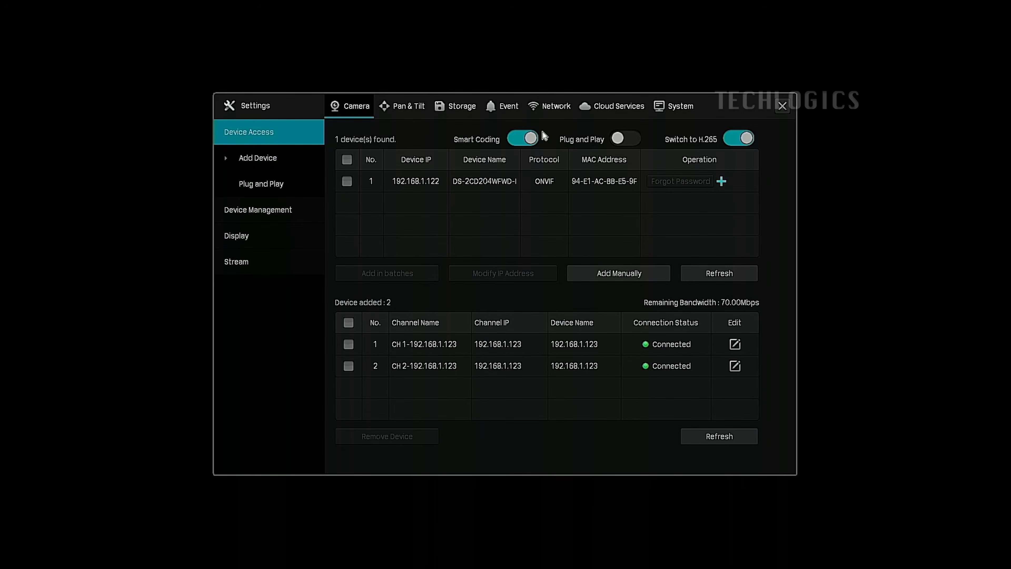
pyautogui.click(461, 113)
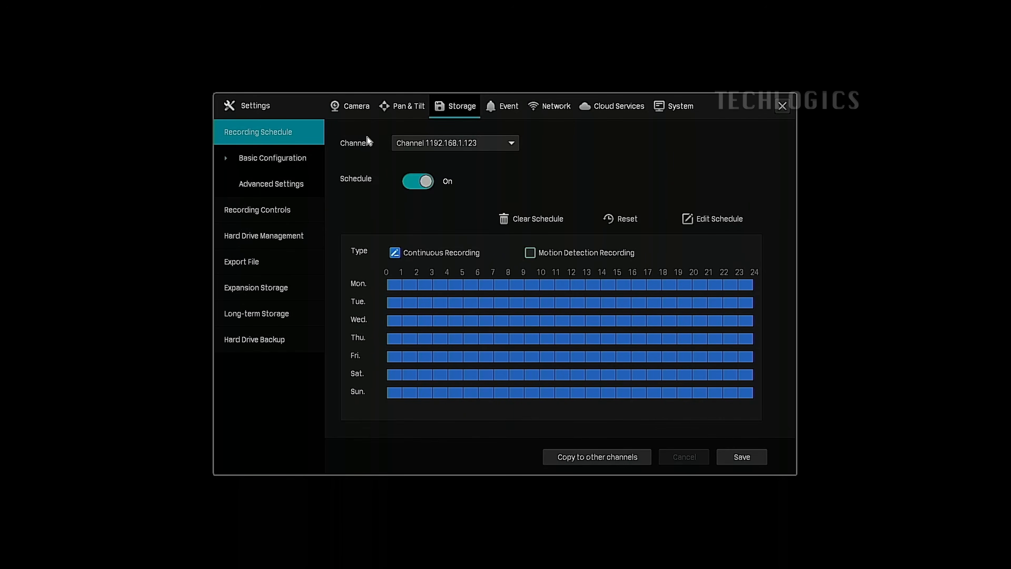
pyautogui.click(473, 144)
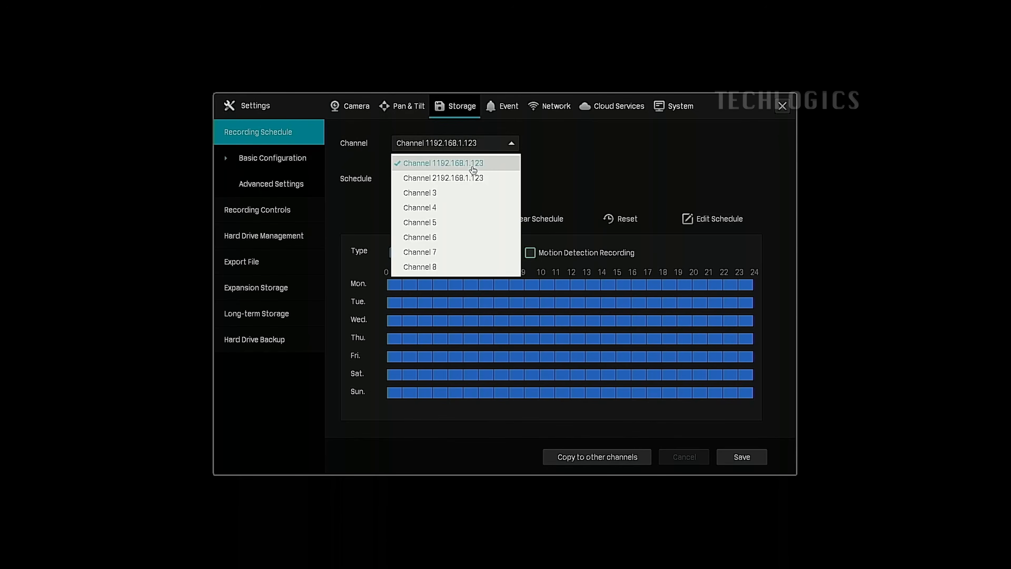
pyautogui.click(473, 178)
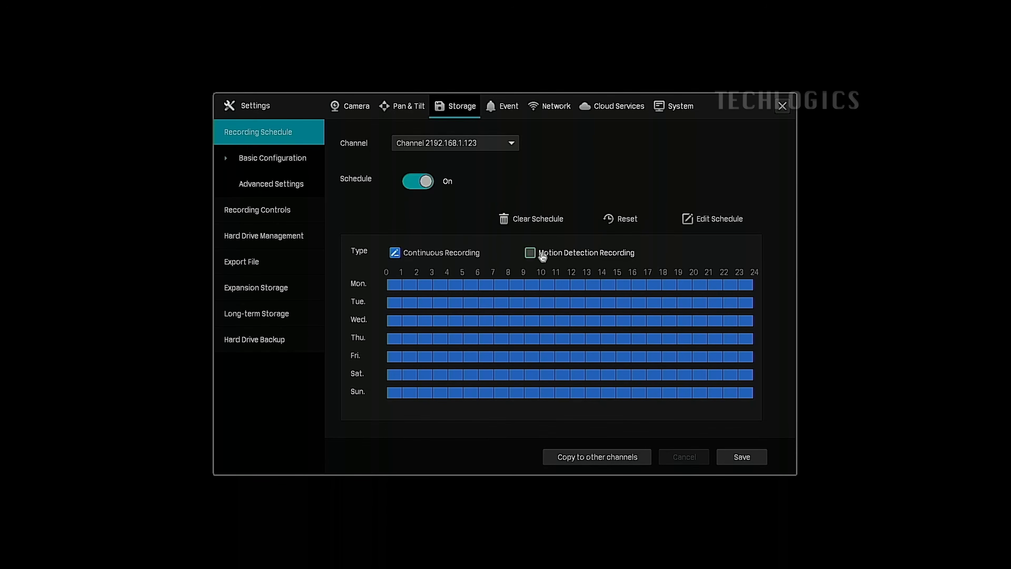
pyautogui.click(531, 253)
pyautogui.click(742, 461)
# Switch the recording schedule to Channel 1, select Motion Detection Recording as the type and save it
pyautogui.click(424, 147)
pyautogui.click(443, 163)
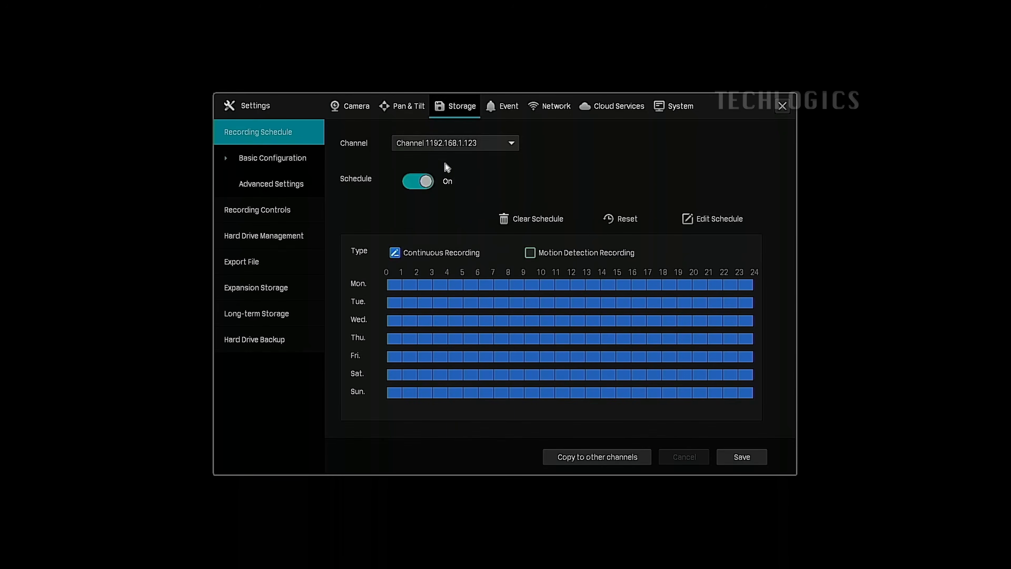
pyautogui.click(449, 144)
pyautogui.click(449, 178)
pyautogui.click(500, 151)
pyautogui.click(493, 164)
pyautogui.click(530, 253)
pyautogui.click(732, 467)
# Review the advanced recording schedule settings for pre-recorded time and delay, return to the basic configuration and close the settings
pyautogui.click(284, 187)
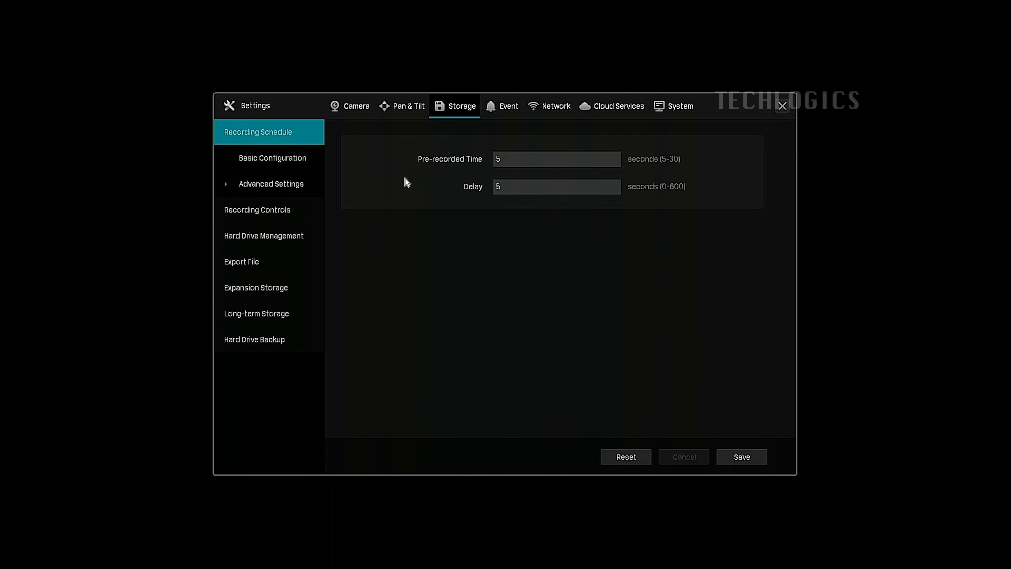
pyautogui.click(279, 170)
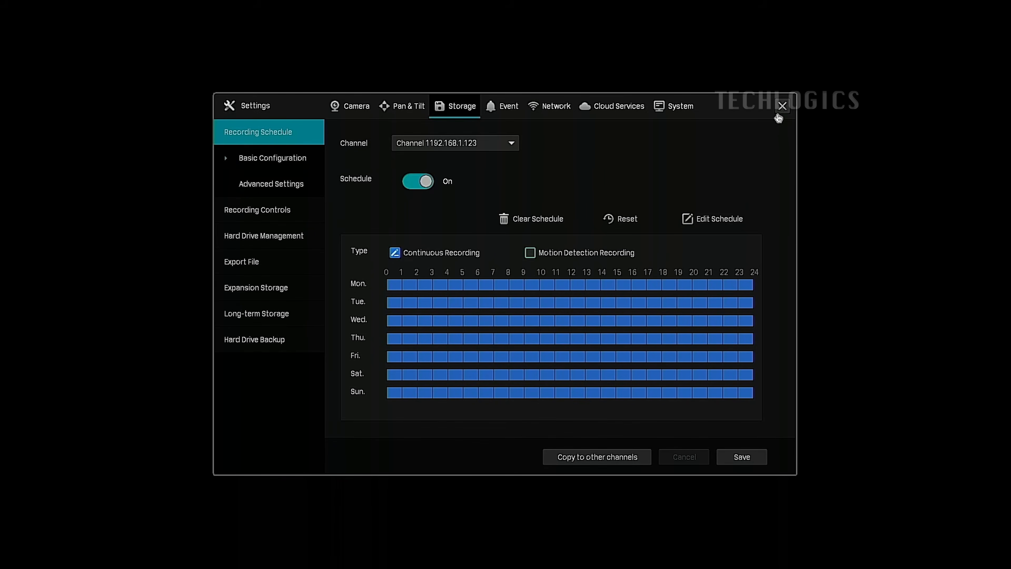
pyautogui.click(782, 106)
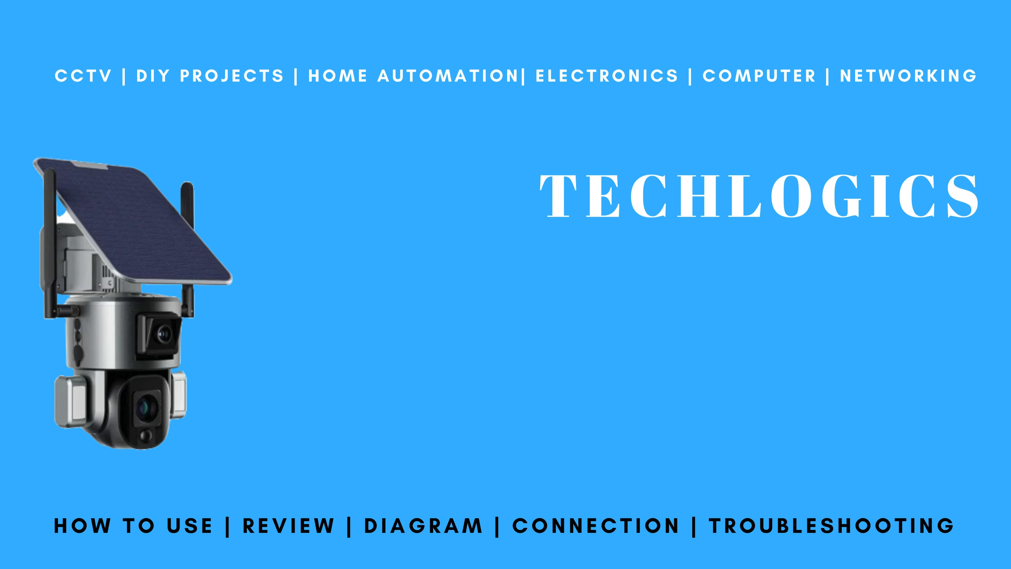